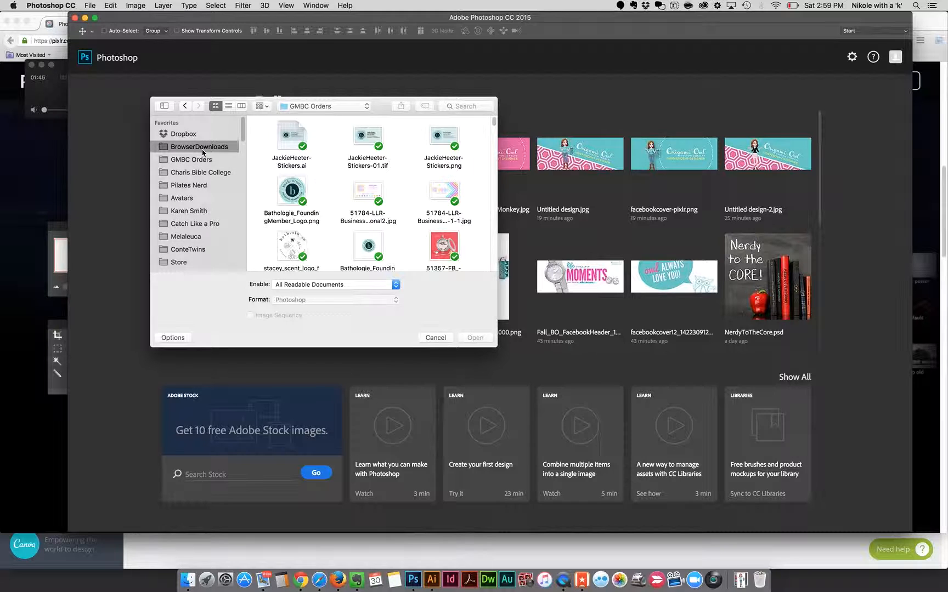
# Step: Open facebookcover12_14223091266428355.jpg and the avatar PNG ending in JB-500 together from the BrowserDownloads folder
pyautogui.moveTo(383, 102); pyautogui.dragTo(266, 17)
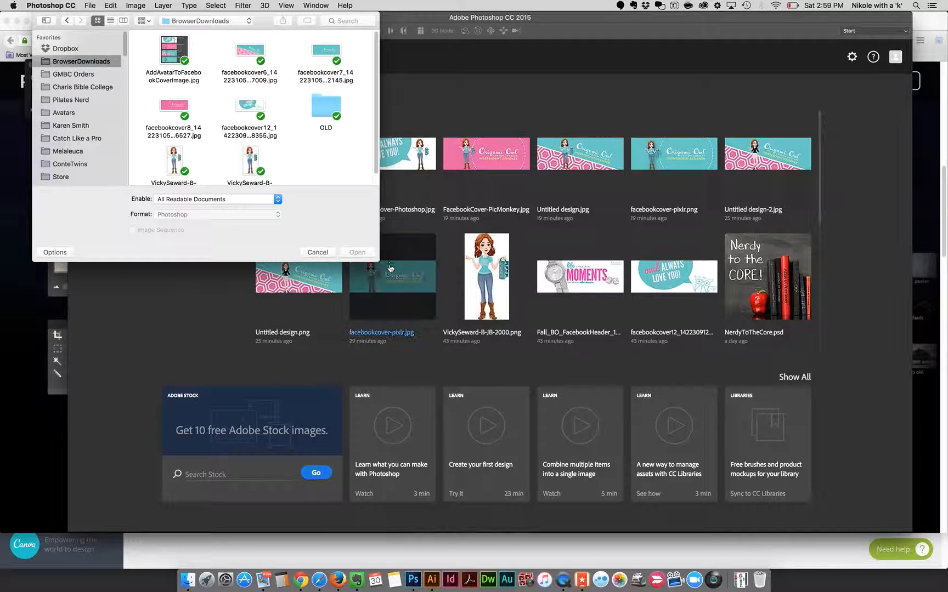
pyautogui.moveTo(378, 262); pyautogui.dragTo(945, 560)
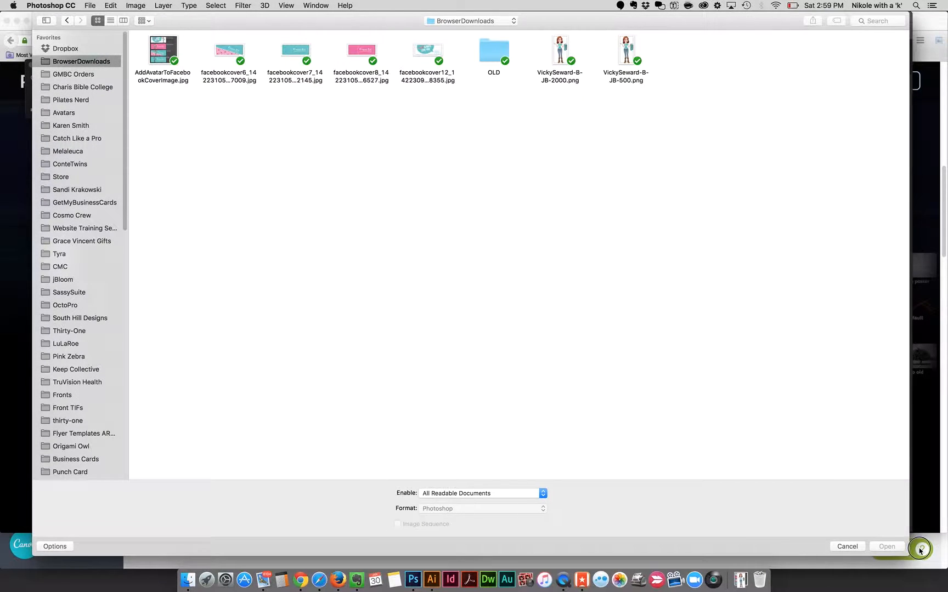
pyautogui.click(431, 50)
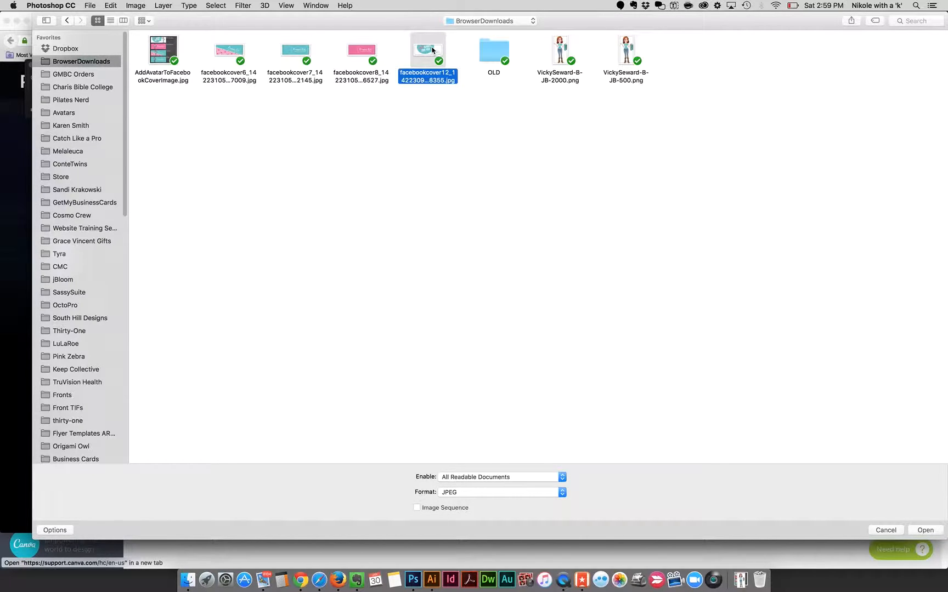
pyautogui.keyDown('super'); pyautogui.click(629, 54); pyautogui.keyUp('super')
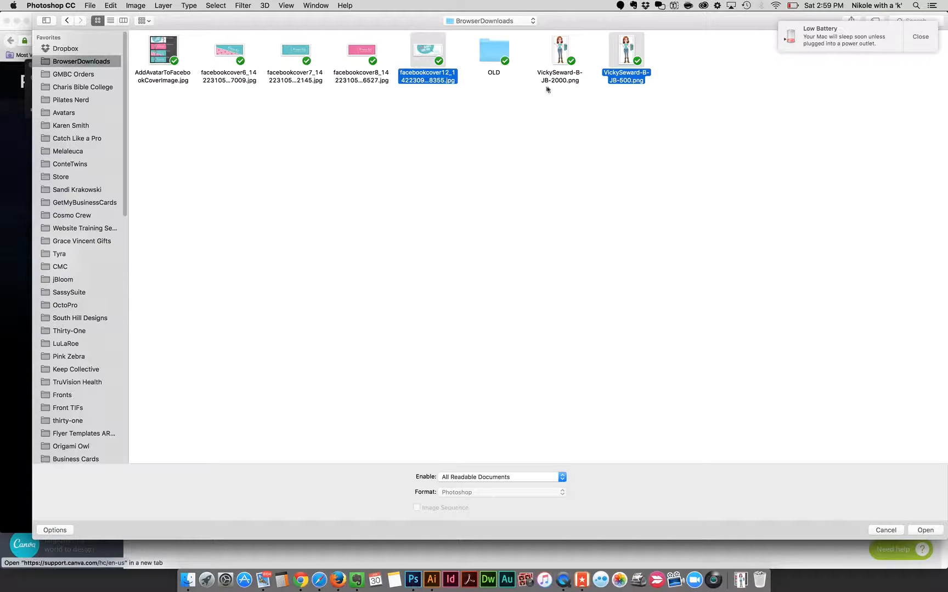
pyautogui.click(921, 37)
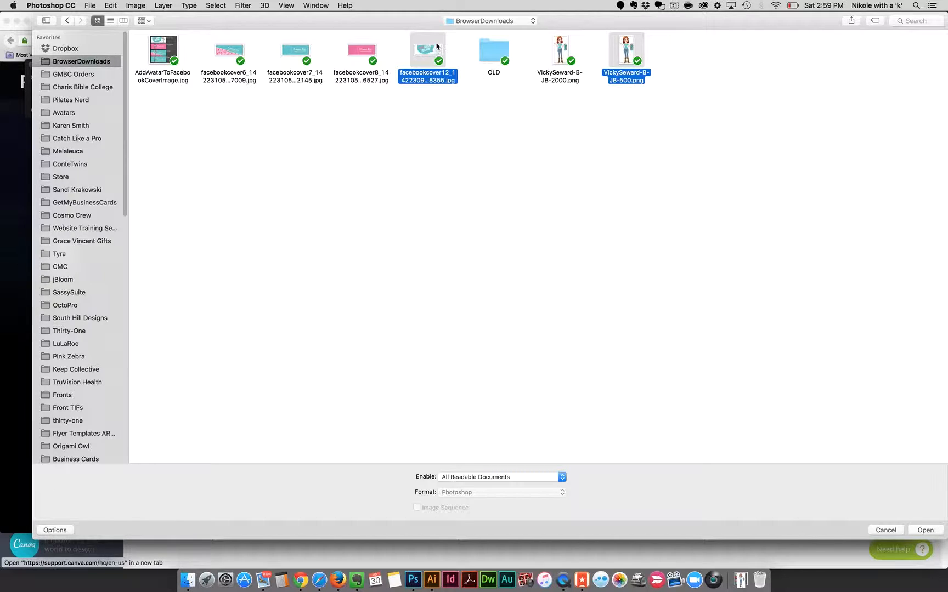
pyautogui.click(927, 531)
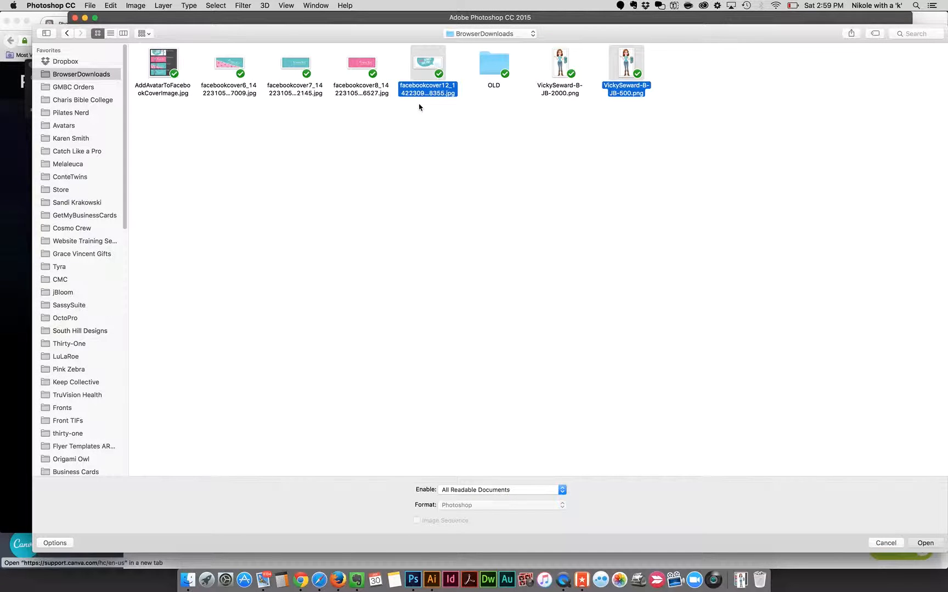
pyautogui.click(924, 542)
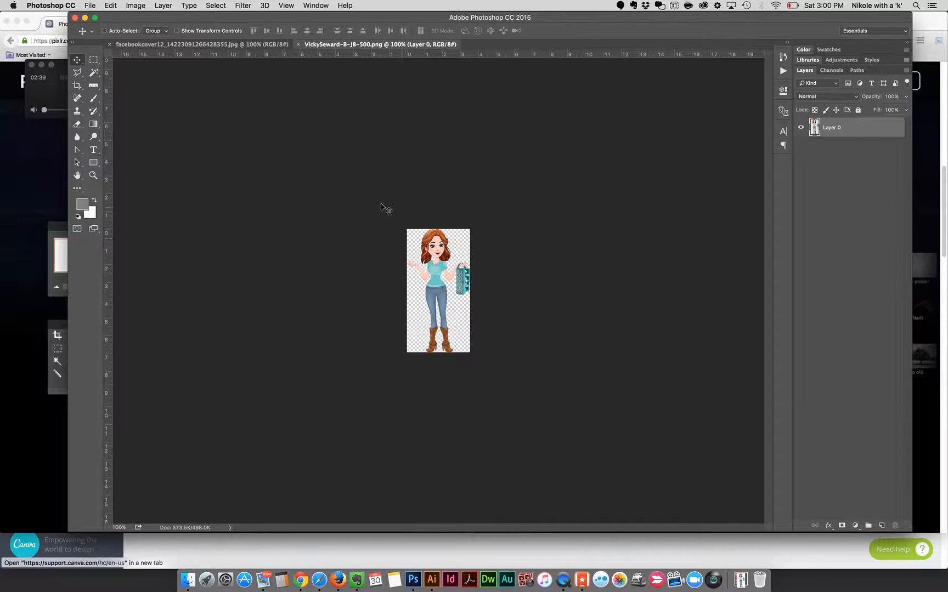
# Step: Copy the entire avatar image and paste it into the facebookcover12 banner document
pyautogui.click(215, 6)
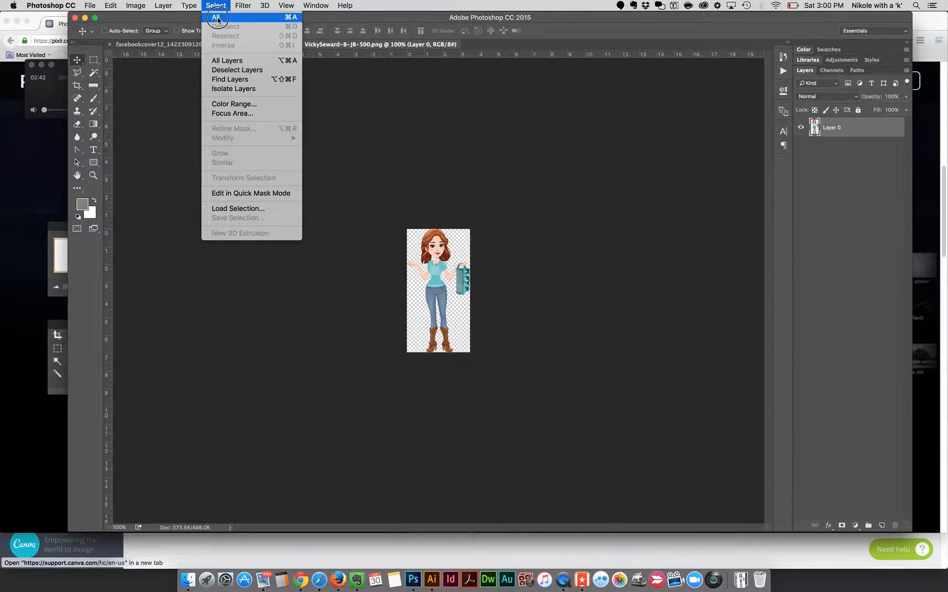
pyautogui.click(217, 18)
pyautogui.click(112, 6)
pyautogui.click(126, 77)
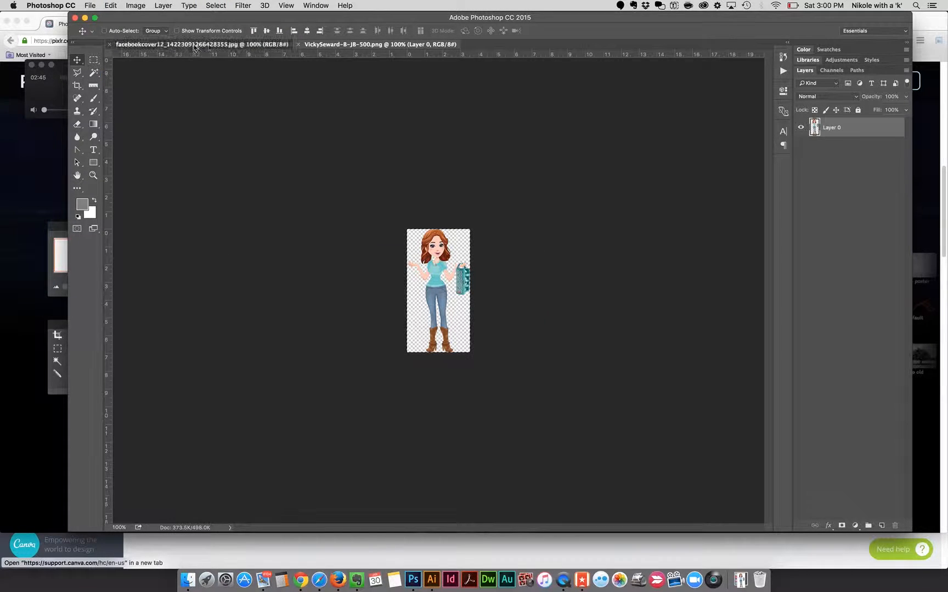
pyautogui.click(195, 46)
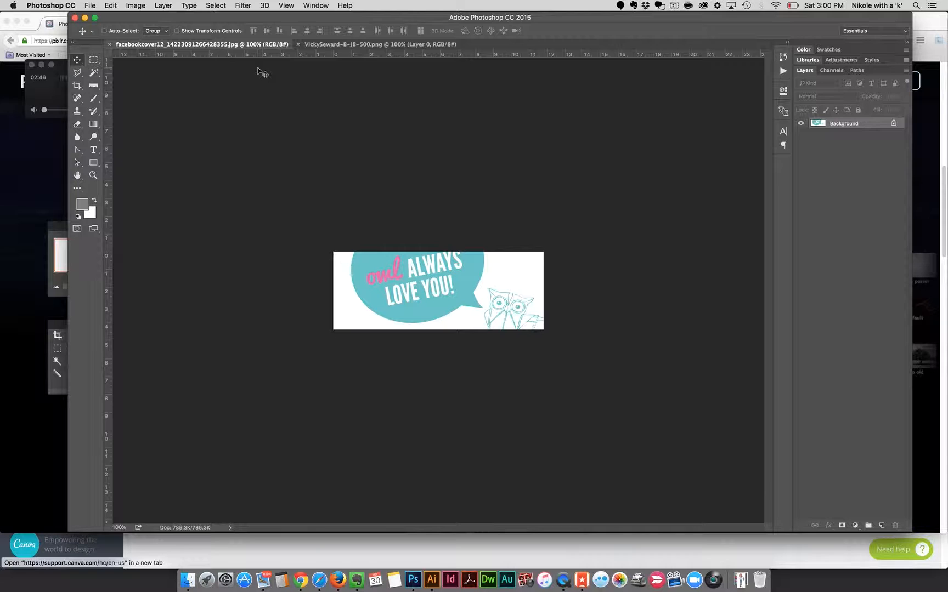
pyautogui.press('super+0')
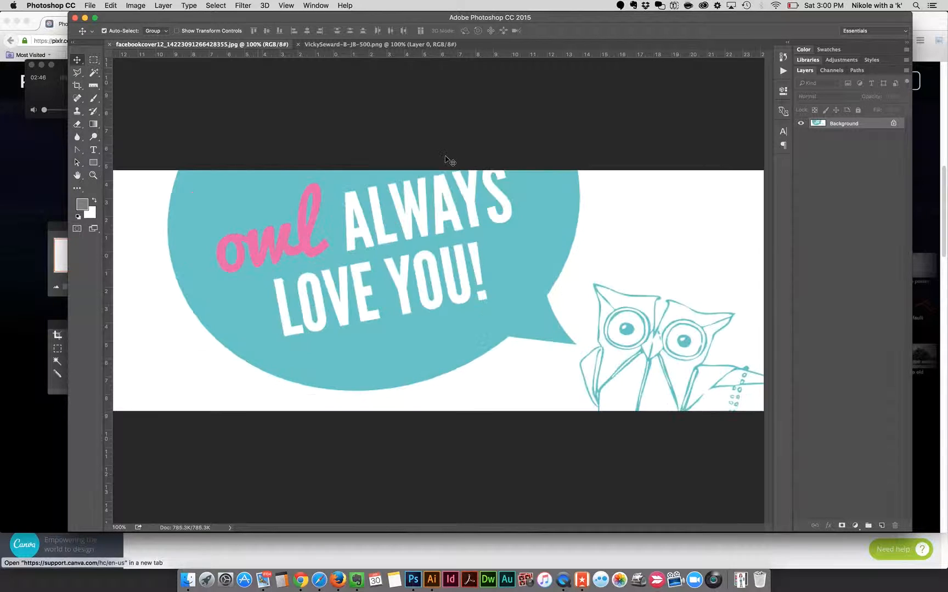
pyautogui.click(110, 5)
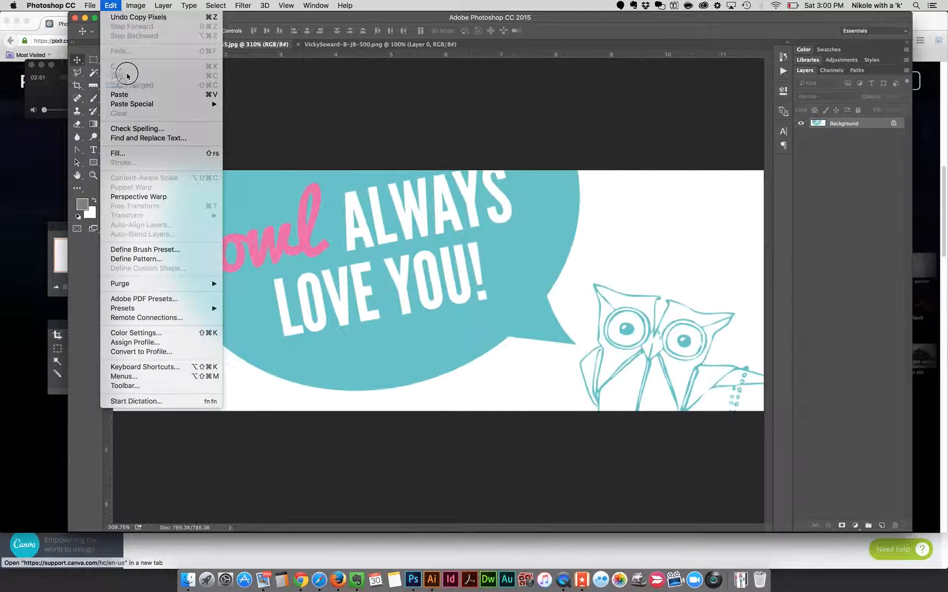
pyautogui.click(126, 93)
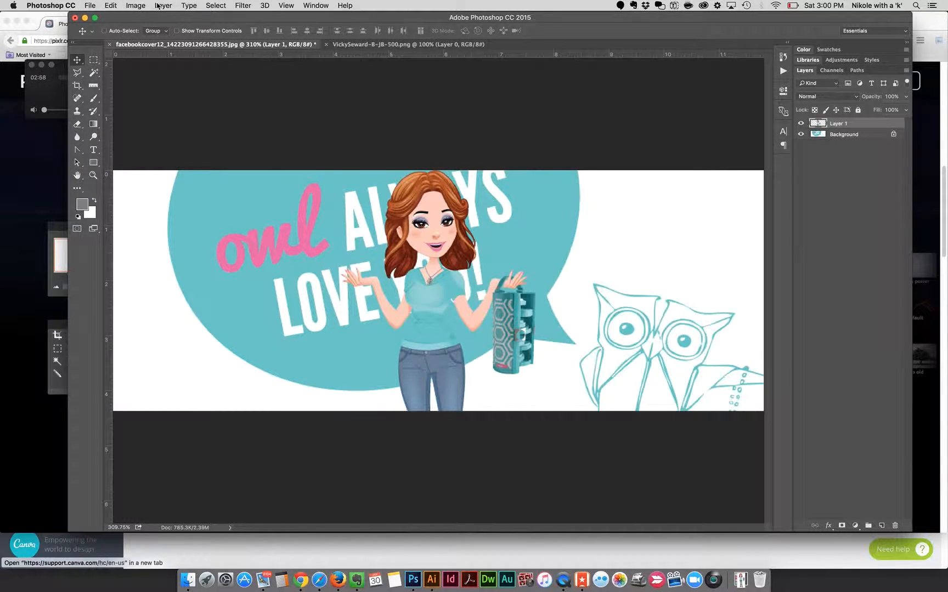
# Step: Scale the pasted avatar to 65% with width and height linked, using Free Transform
pyautogui.press('super+t')
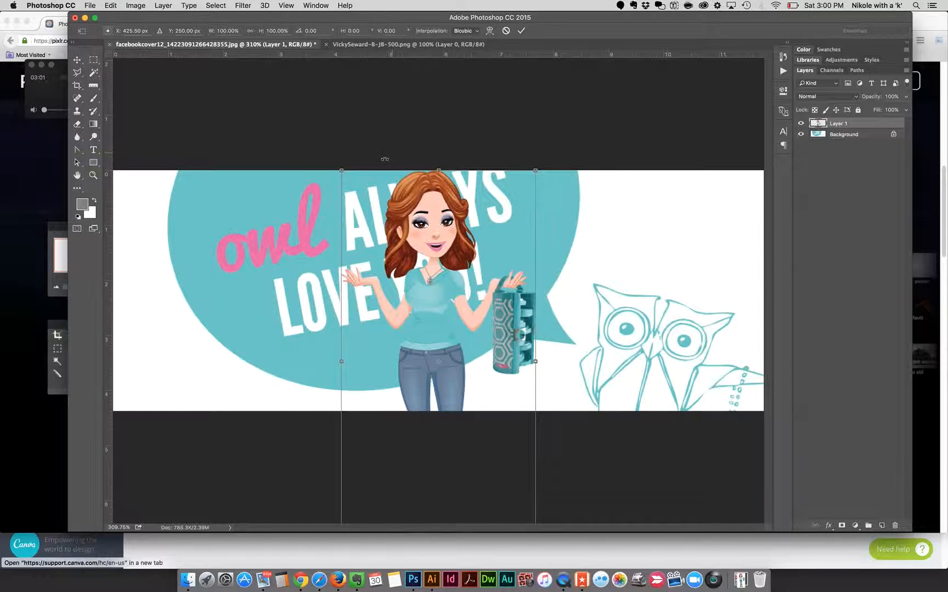
pyautogui.click(250, 31)
pyautogui.click(277, 31)
pyautogui.write('7')
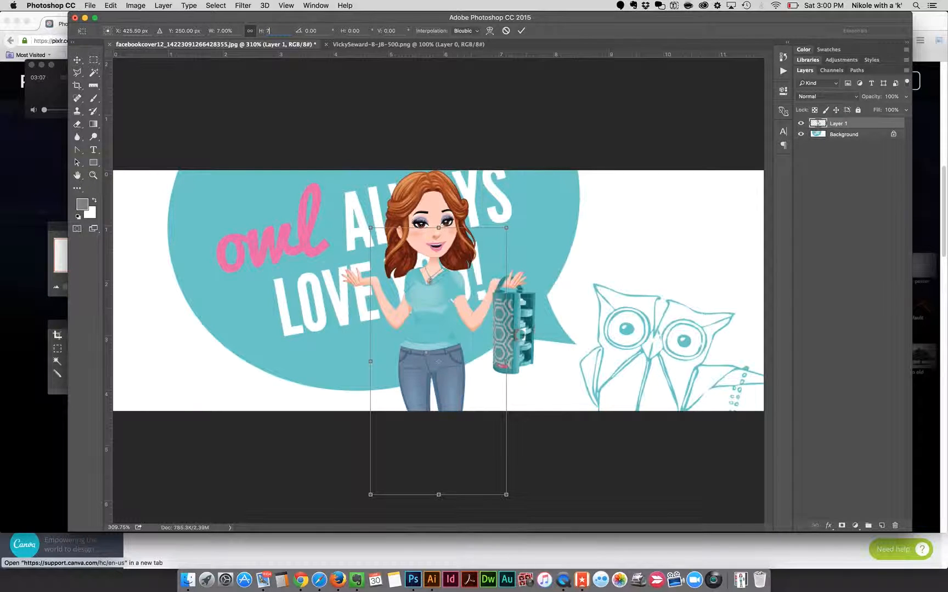
pyautogui.write('0')
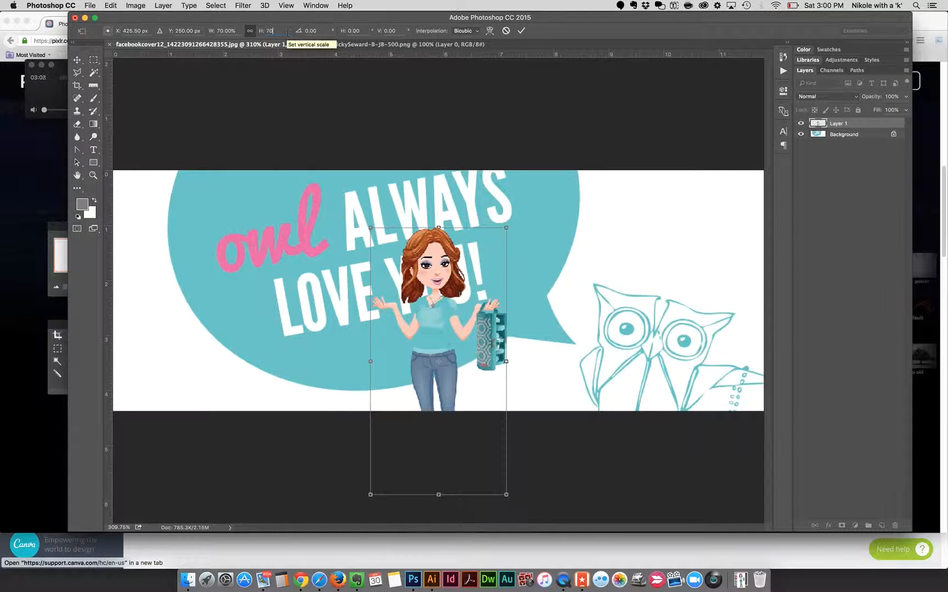
pyautogui.press('BackSpace')
pyautogui.press('BackSpace')
pyautogui.write('65')
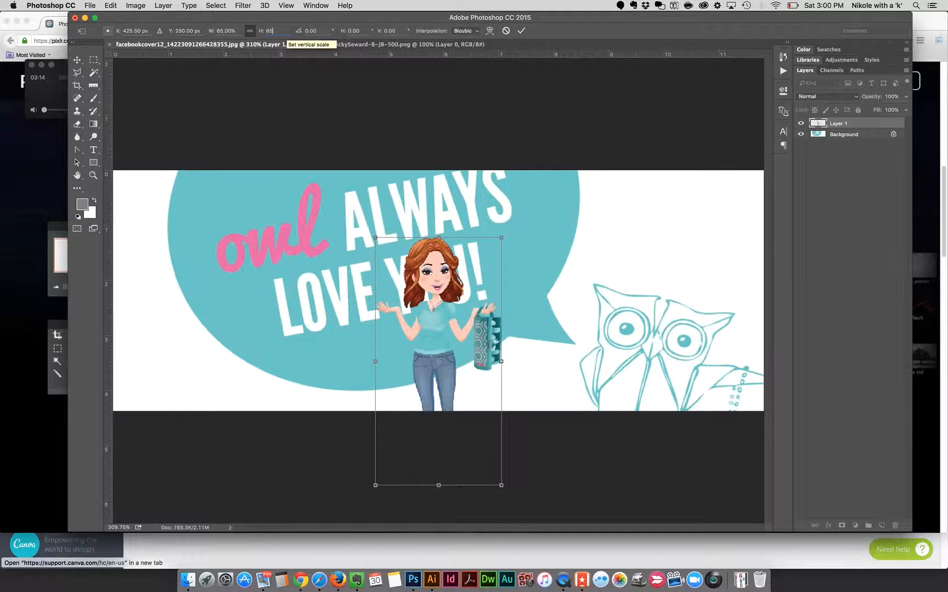
pyautogui.press('Return')
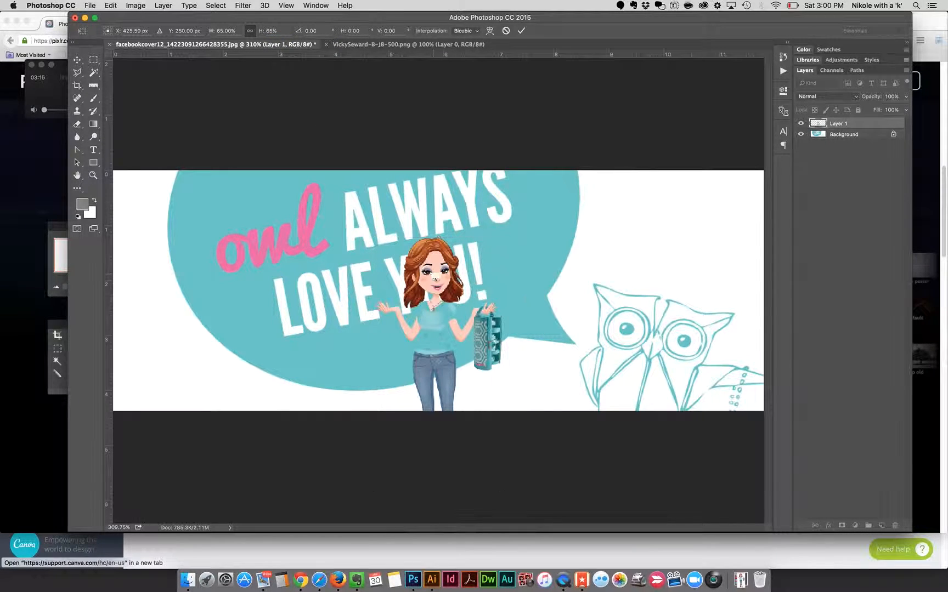
# Step: Move the avatar over the owl drawing and scale it down to about 94% to fit the banner's height
pyautogui.moveTo(550, 275); pyautogui.dragTo(657, 268)
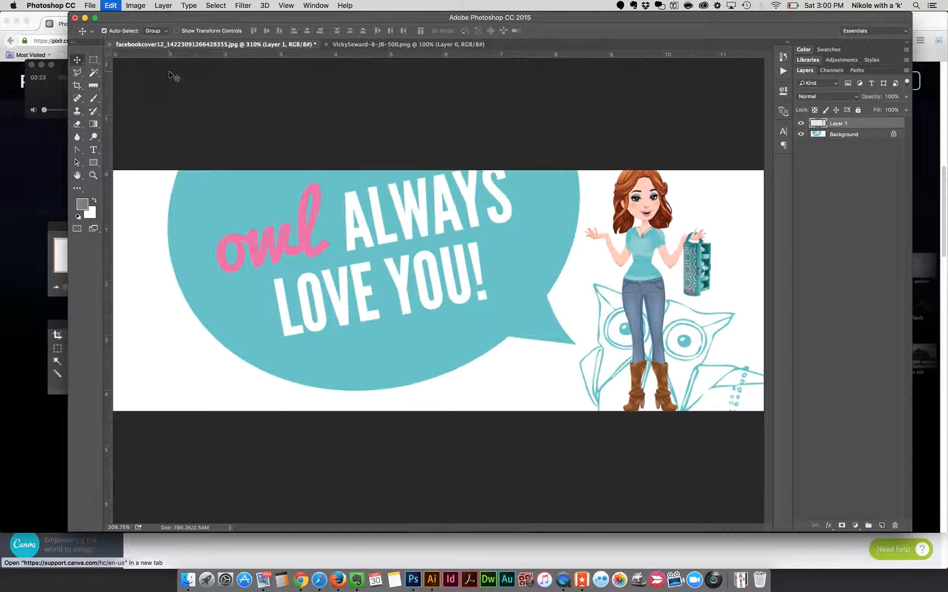
pyautogui.press('super+t')
pyautogui.moveTo(583, 164)
pyautogui.mouseDown()
pyautogui.moveTo(599, 185)
pyautogui.moveTo(593, 180)
pyautogui.mouseUp()
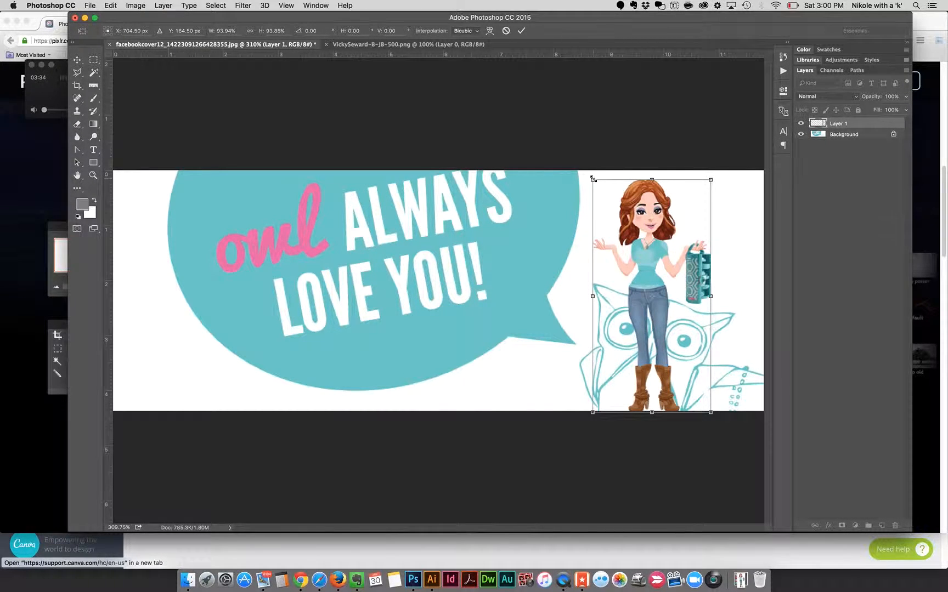
pyautogui.press('Return')
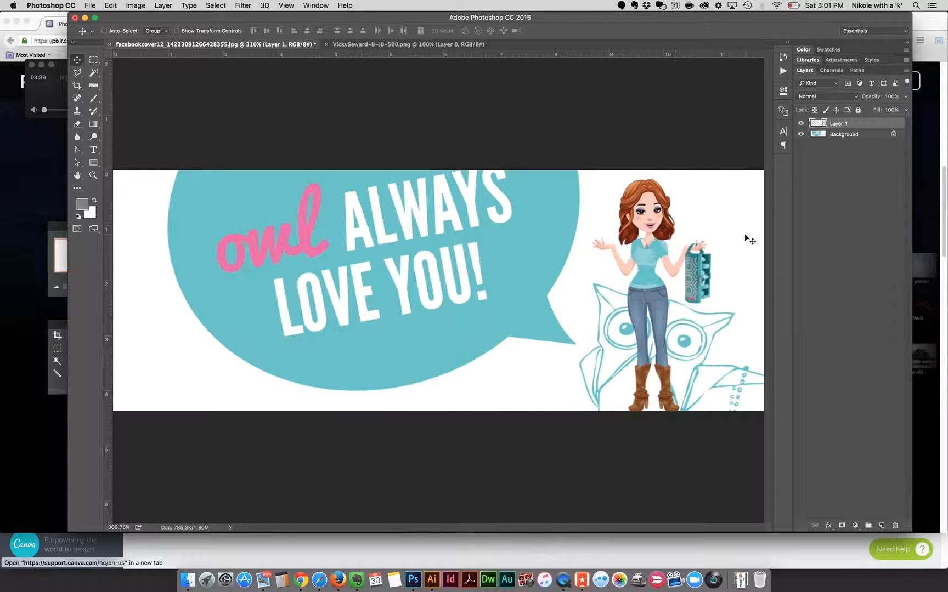
# Step: Make a rectangular marquee selection around the owl drawing on the Background layer
pyautogui.click(844, 135)
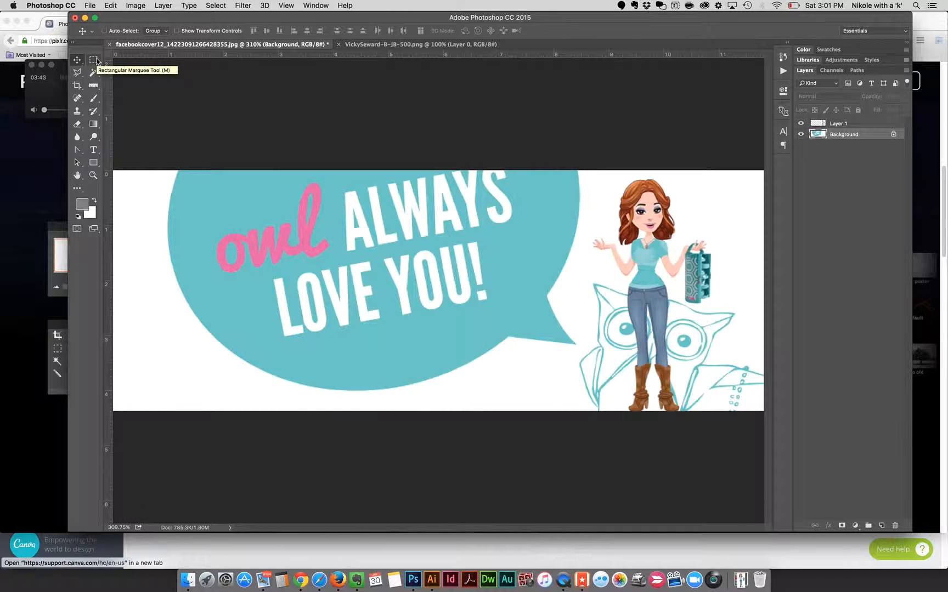
pyautogui.click(95, 60)
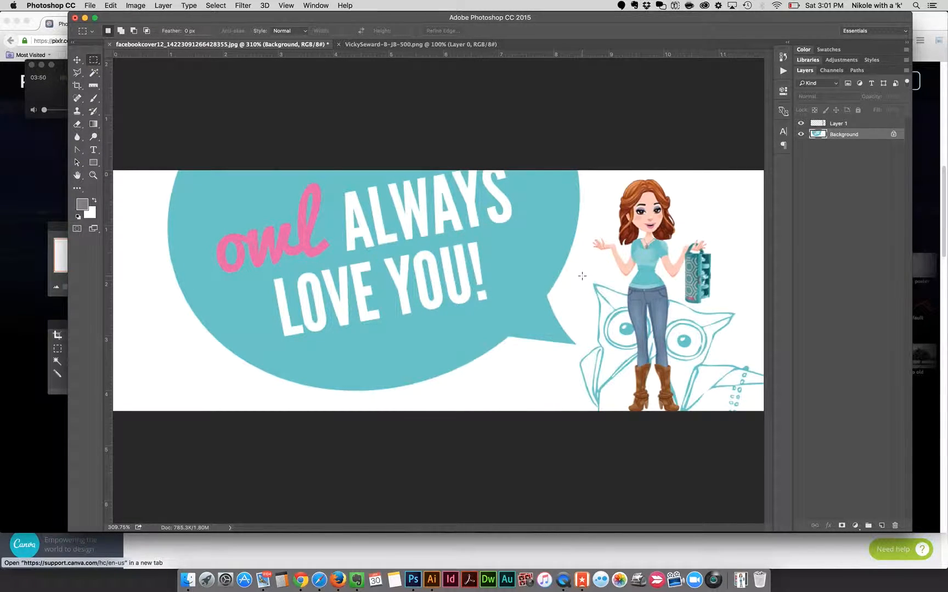
pyautogui.moveTo(585, 275); pyautogui.dragTo(774, 437)
# Step: Toggle the visibility of Layer 1 and Background to examine what each layer contains
pyautogui.click(801, 124)
pyautogui.click(801, 124)
pyautogui.click(802, 134)
pyautogui.click(801, 134)
pyautogui.click(802, 124)
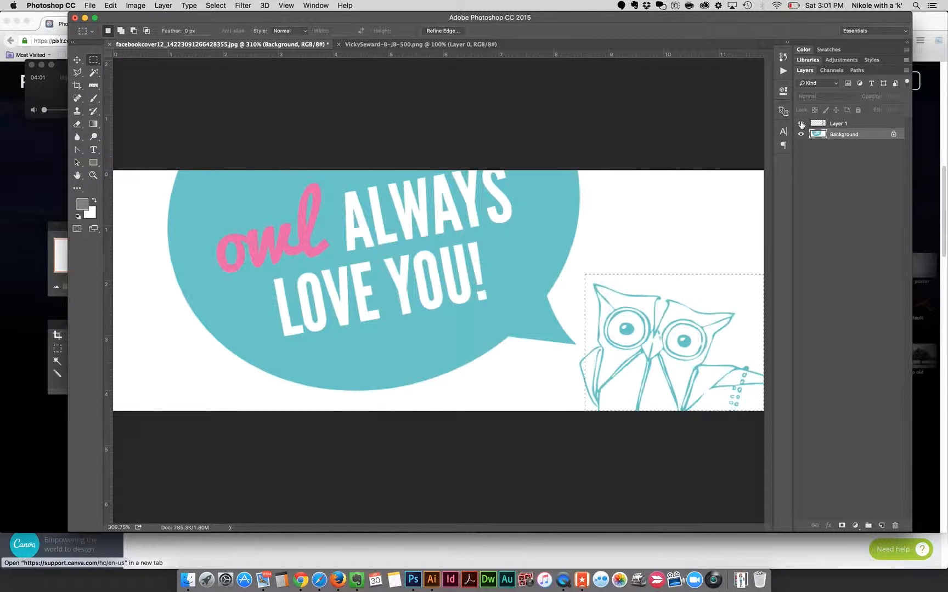
pyautogui.click(802, 124)
pyautogui.click(802, 124)
pyautogui.click(802, 124)
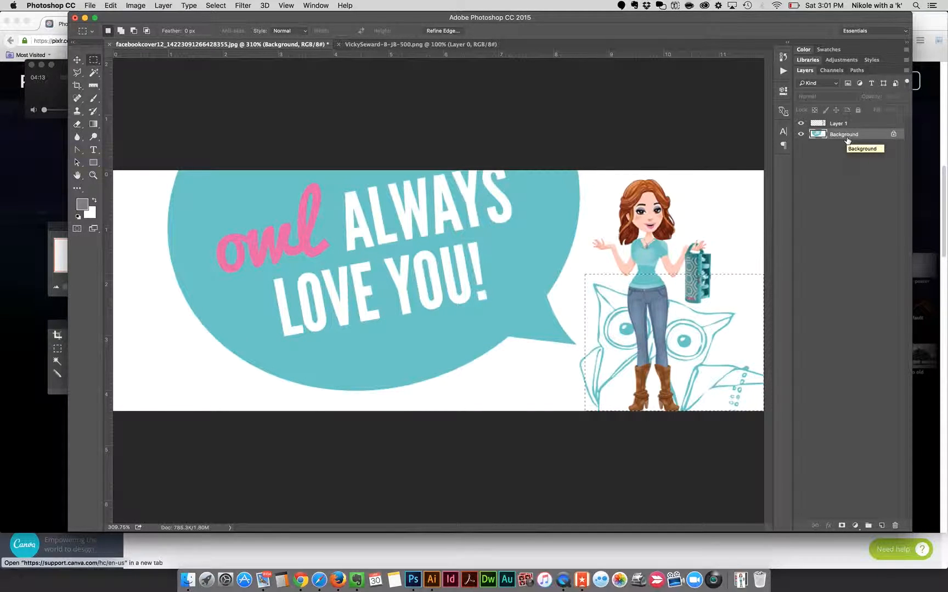
# Step: Fill the selected owl area on the Background layer with White at 100% opacity and deselect it
pyautogui.hotkey('shift', 'BackSpace')
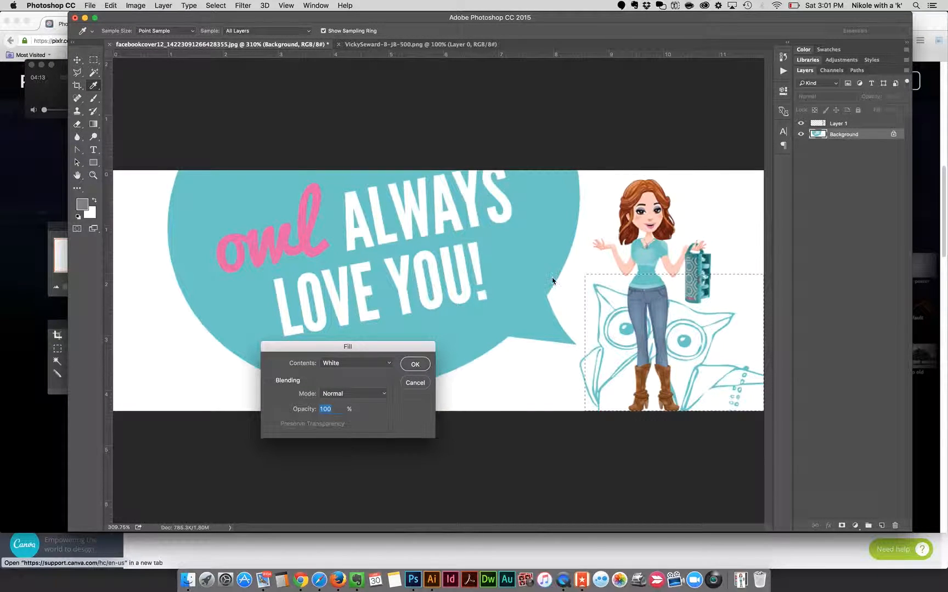
pyautogui.moveTo(379, 346); pyautogui.dragTo(536, 132)
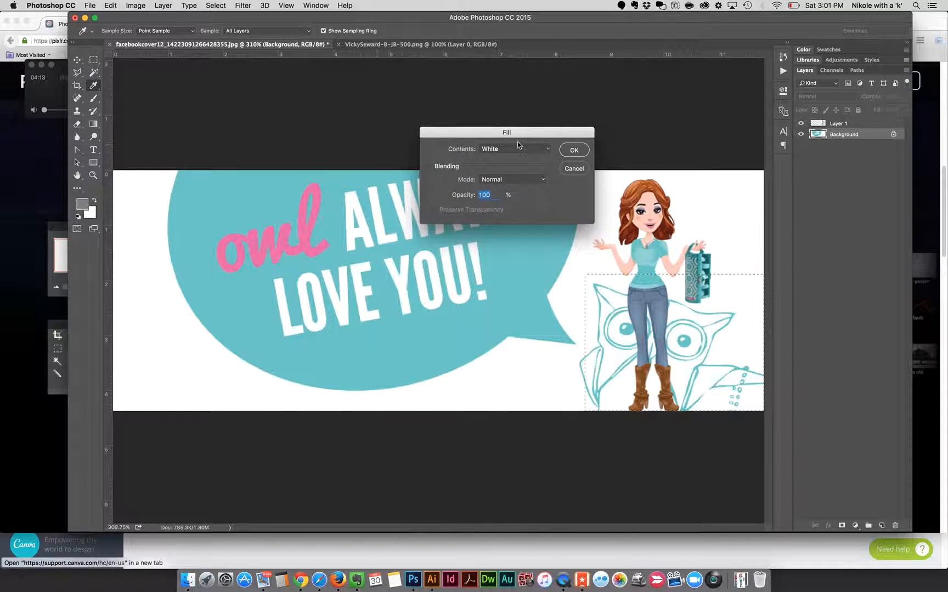
pyautogui.click(547, 149)
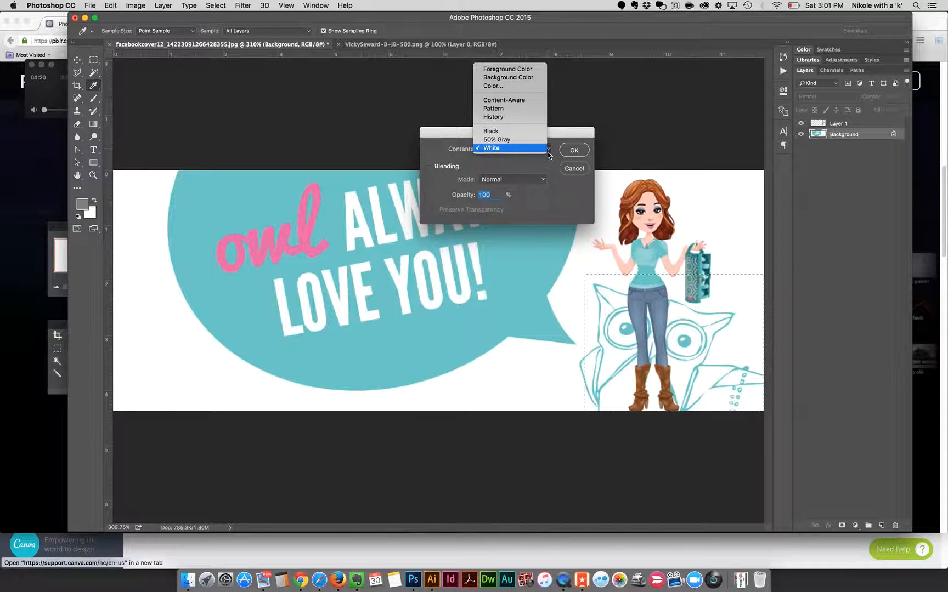
pyautogui.click(558, 135)
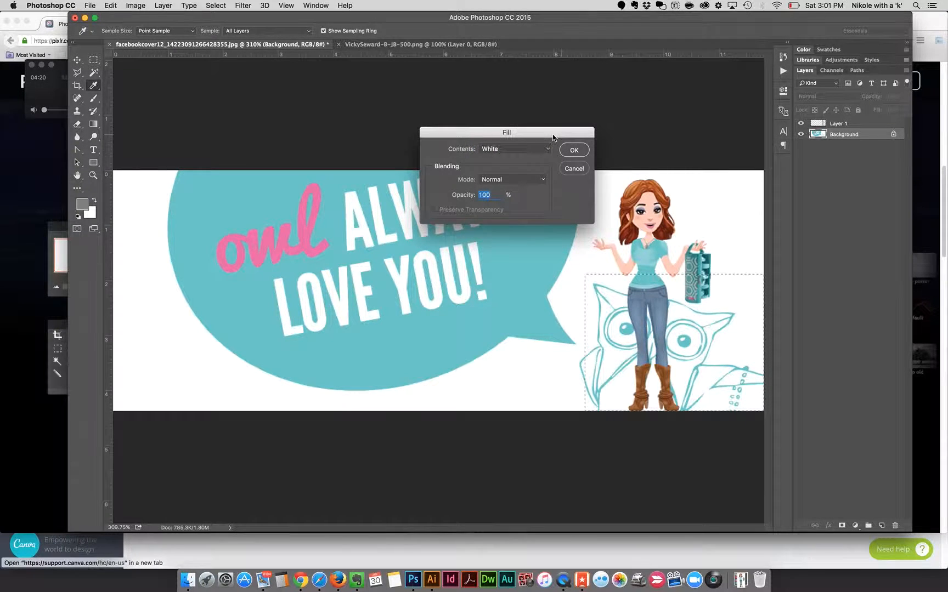
pyautogui.click(574, 151)
pyautogui.click(575, 151)
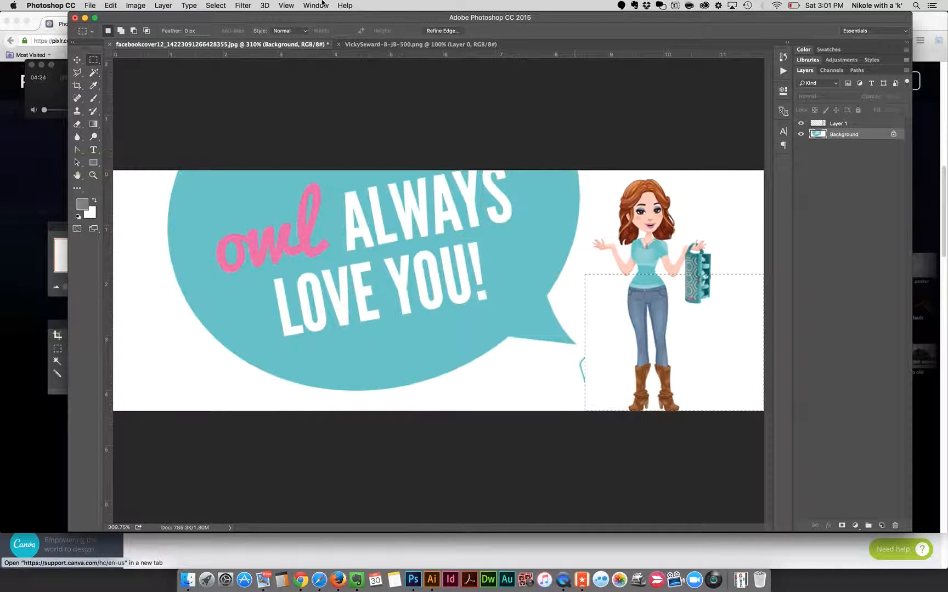
pyautogui.click(211, 6)
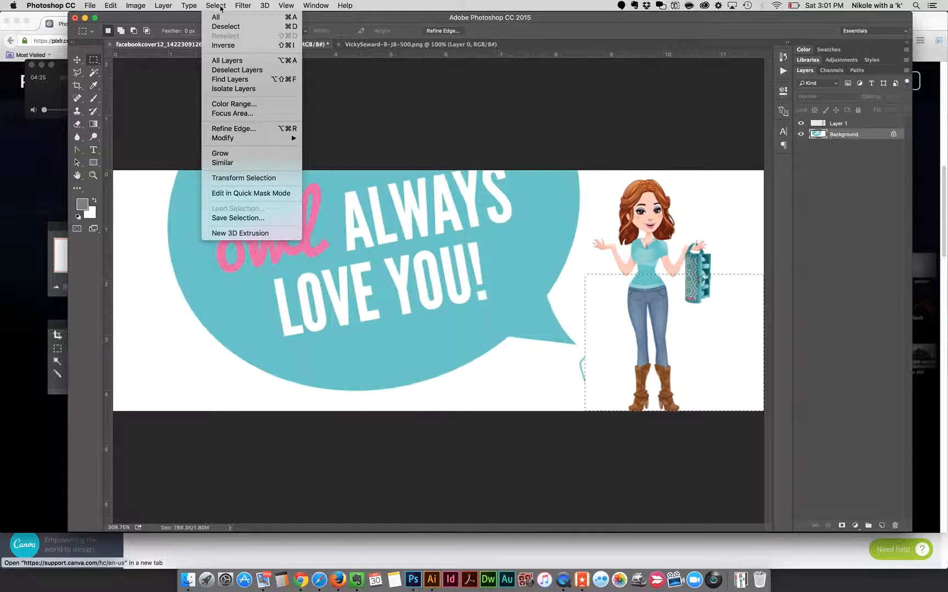
pyautogui.click(225, 26)
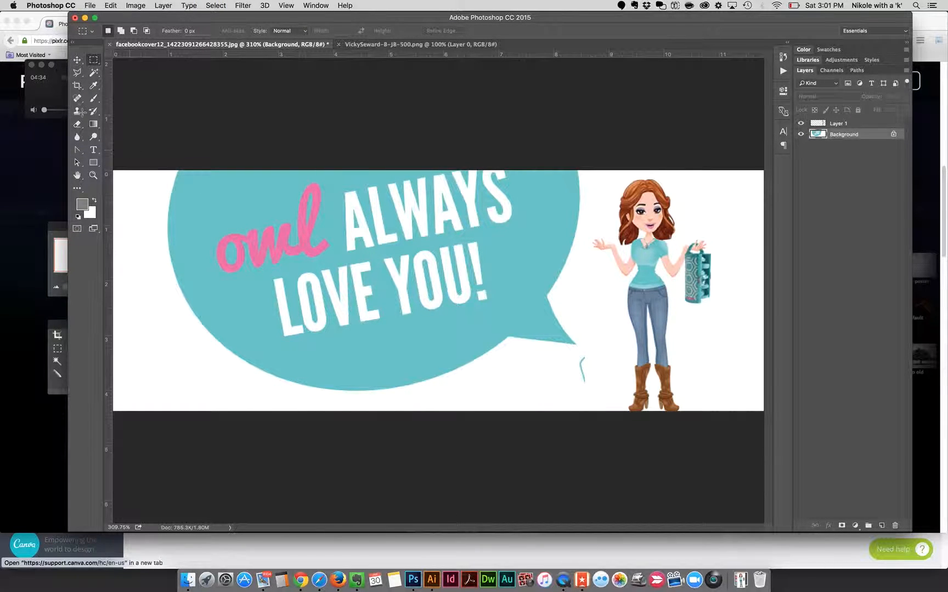
# Step: Remove the leftover owl line beside the speech bubble's tip with the Content-Aware Spot Healing Brush
pyautogui.click(77, 99)
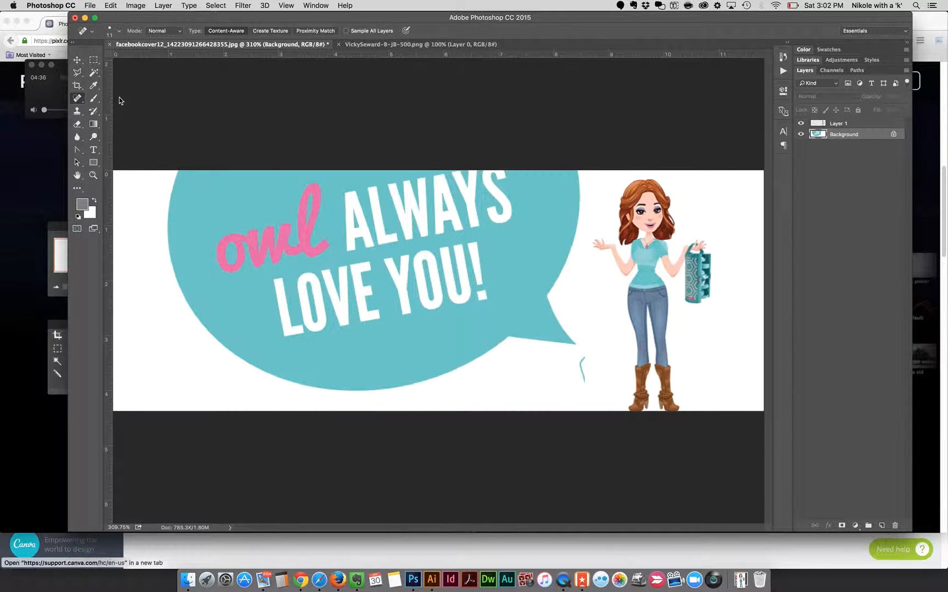
pyautogui.click(79, 101)
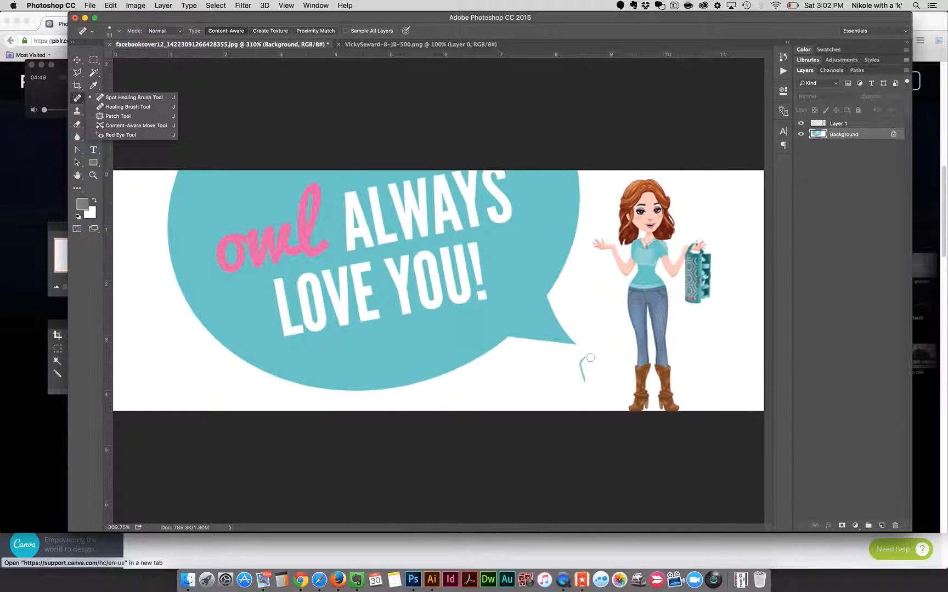
pyautogui.moveTo(588, 358)
pyautogui.mouseDown()
pyautogui.moveTo(587, 386)
pyautogui.moveTo(578, 366)
pyautogui.moveTo(586, 383)
pyautogui.mouseUp()
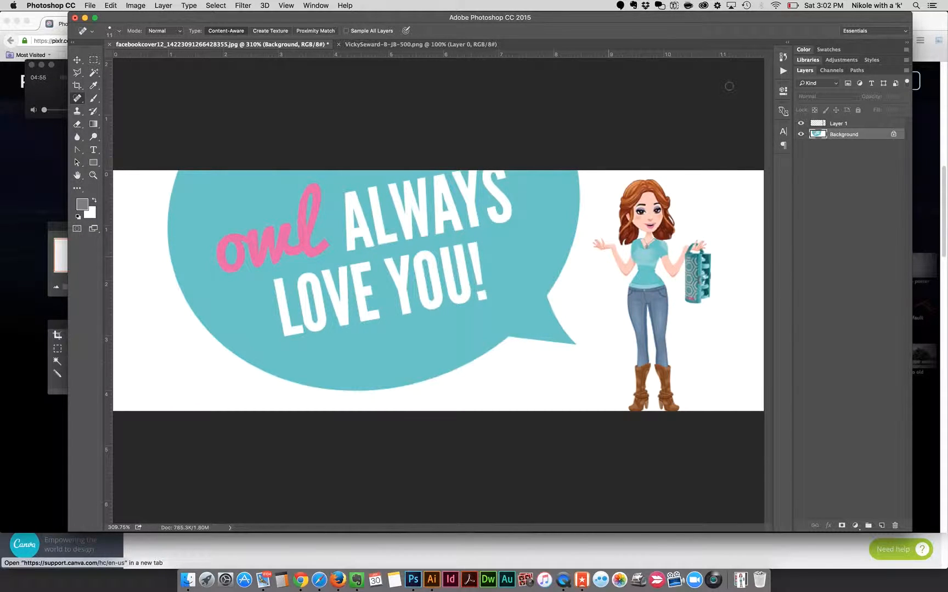
# Step: Rename Layer 1 to "Avatar"
pyautogui.click(845, 124)
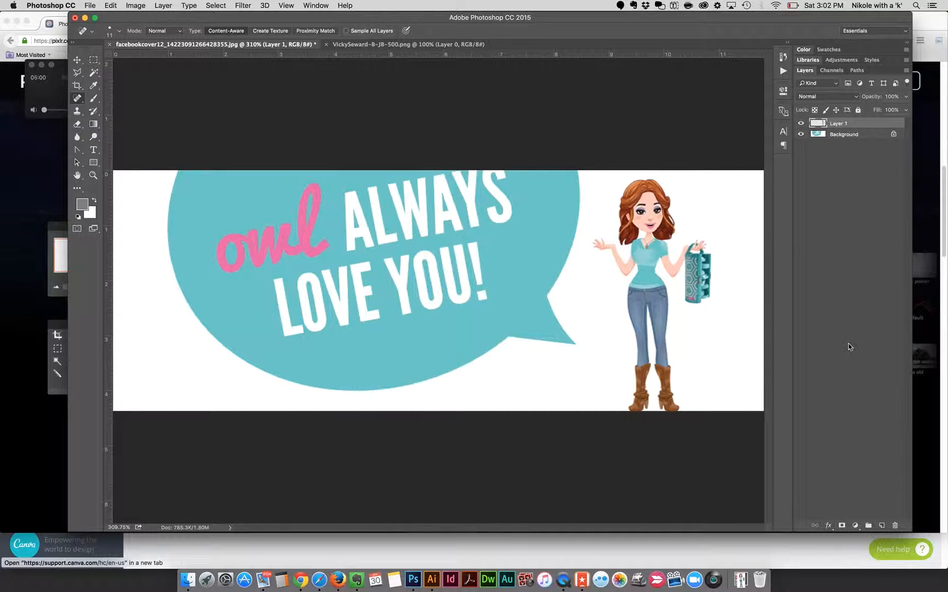
pyautogui.doubleClick(838, 124)
pyautogui.write('Avatar')
pyautogui.press('Return')
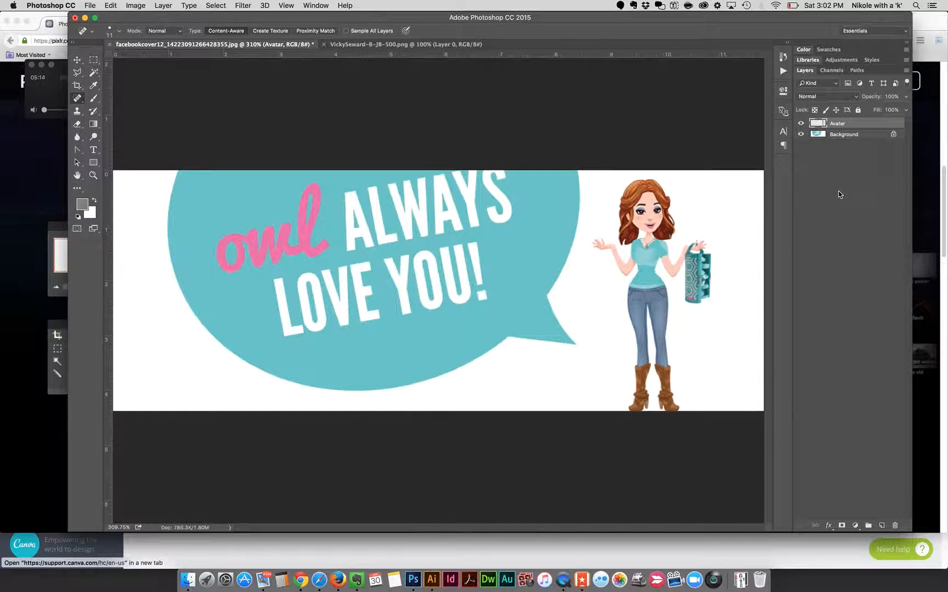
# Step: Add a Drop Shadow layer style to the Avatar layer and move its settings window clear of the figure
pyautogui.click(829, 527)
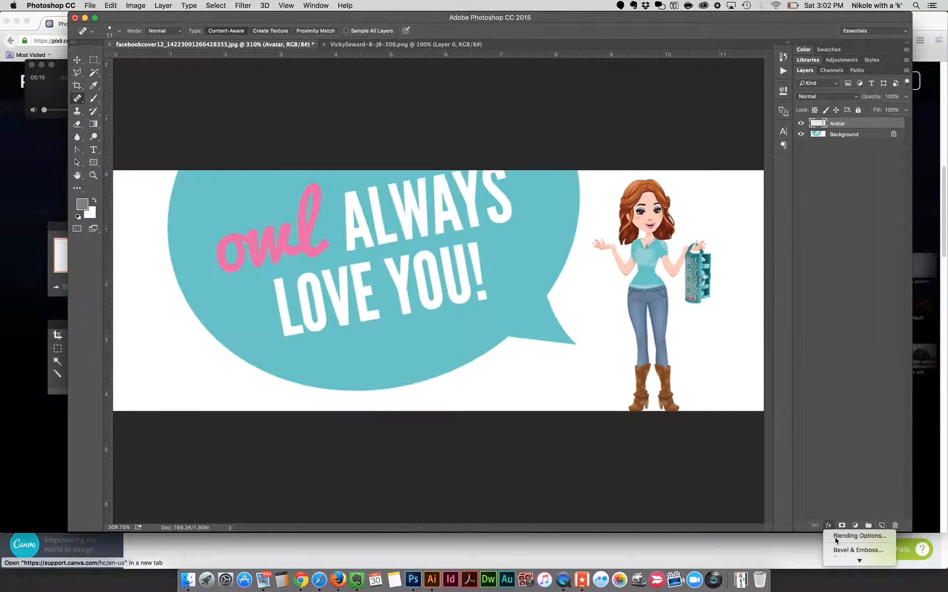
pyautogui.moveTo(857, 562)
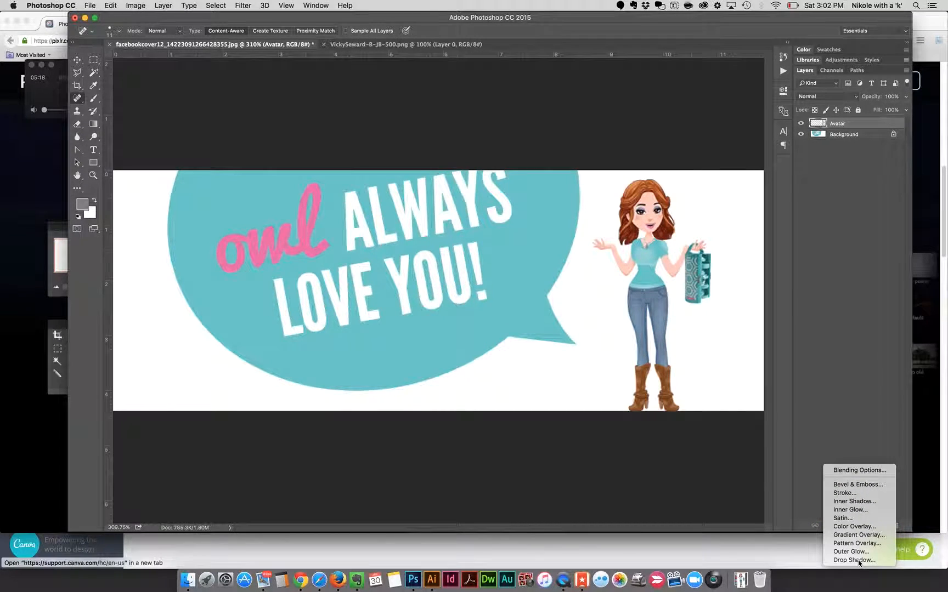
pyautogui.click(854, 560)
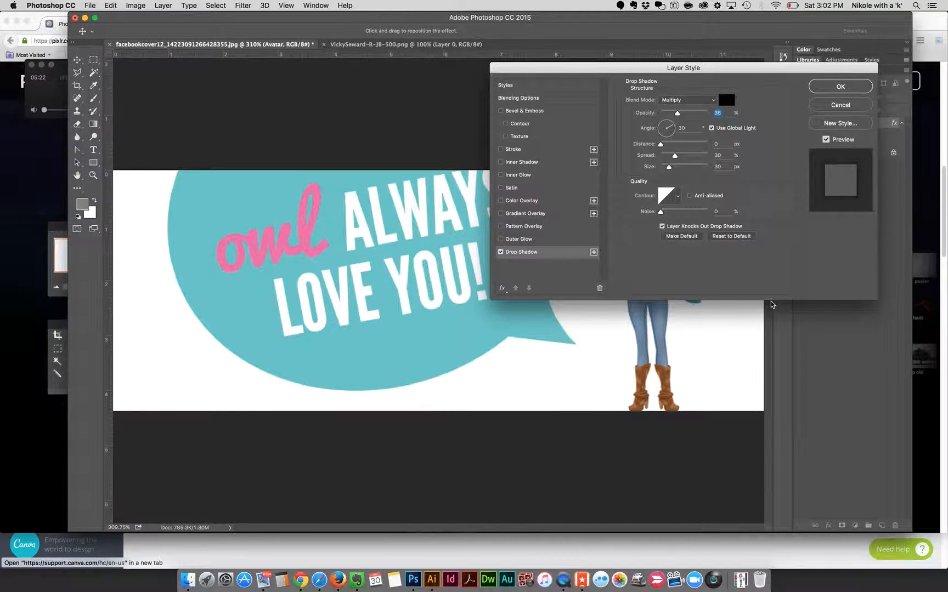
pyautogui.moveTo(757, 66); pyautogui.dragTo(346, 69)
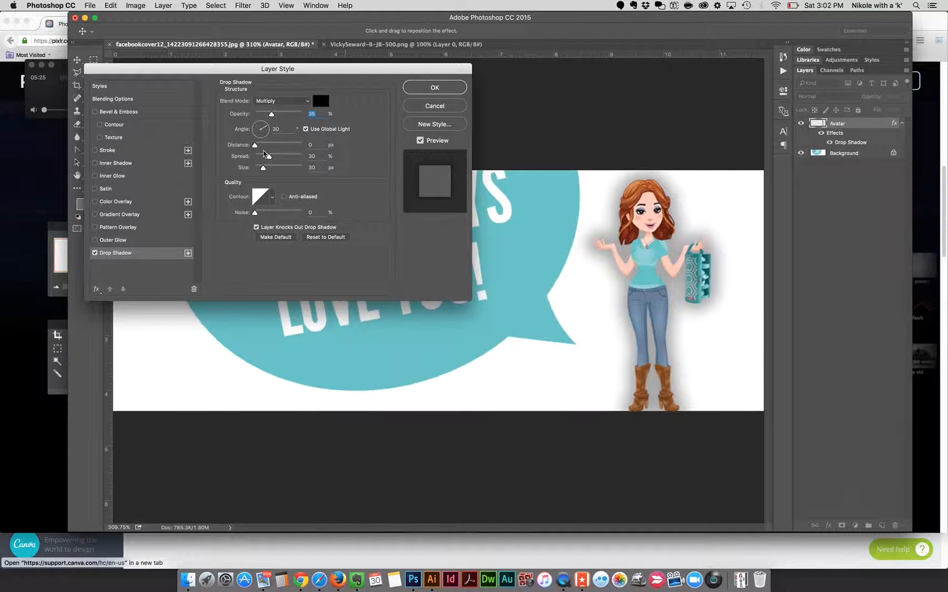
# Step: Set the avatar's drop shadow to 10% spread, 10 px size and 50% opacity, and apply it
pyautogui.moveTo(270, 159); pyautogui.dragTo(263, 160)
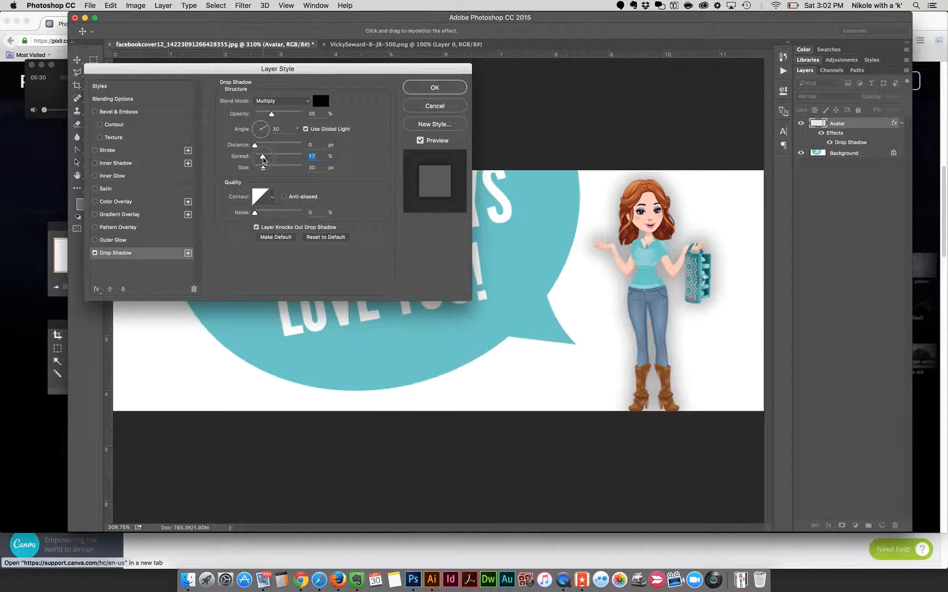
pyautogui.moveTo(260, 171); pyautogui.dragTo(259, 170)
pyautogui.moveTo(316, 158); pyautogui.dragTo(305, 160)
pyautogui.write('10')
pyautogui.press('Tab')
pyautogui.write('10')
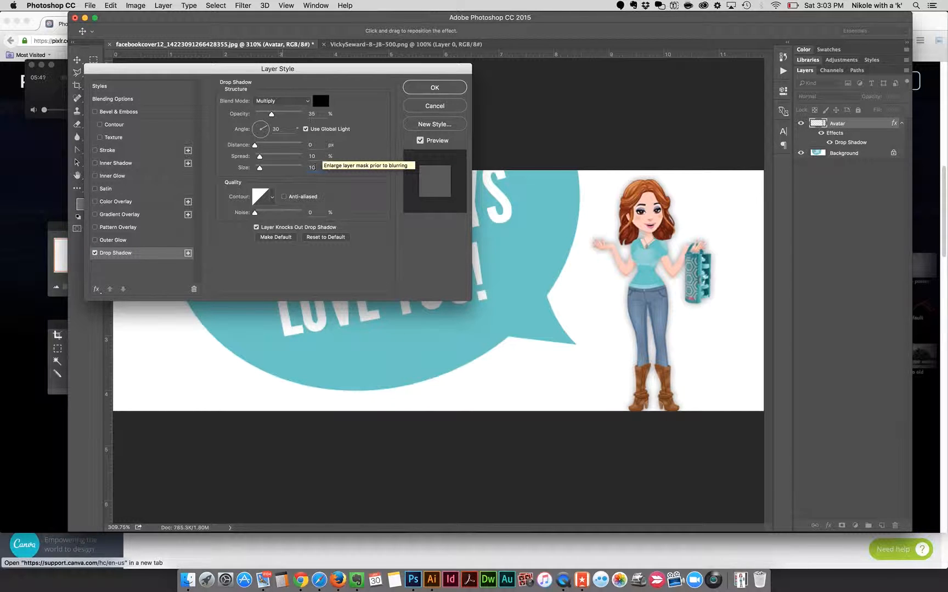
pyautogui.doubleClick(311, 114)
pyautogui.write('50')
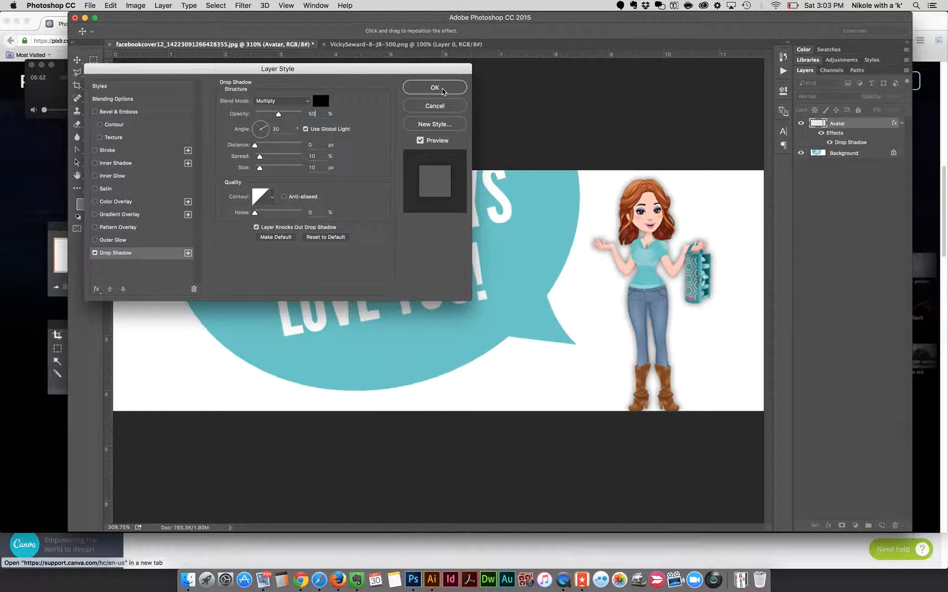
pyautogui.click(441, 88)
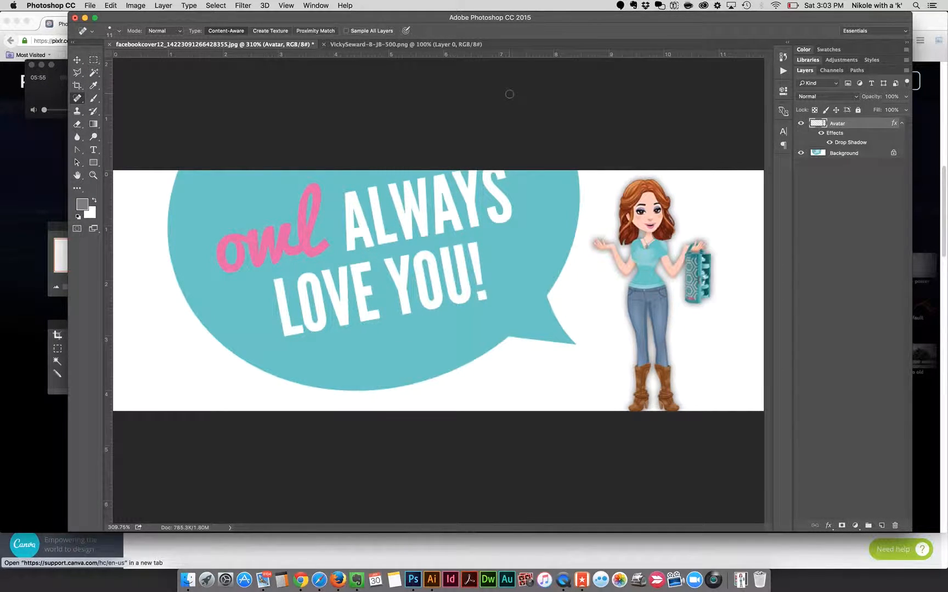
# Step: Start a Save for Web (Legacy) export of the cover, keeping the JPEG format at Maximum quality
pyautogui.click(89, 5)
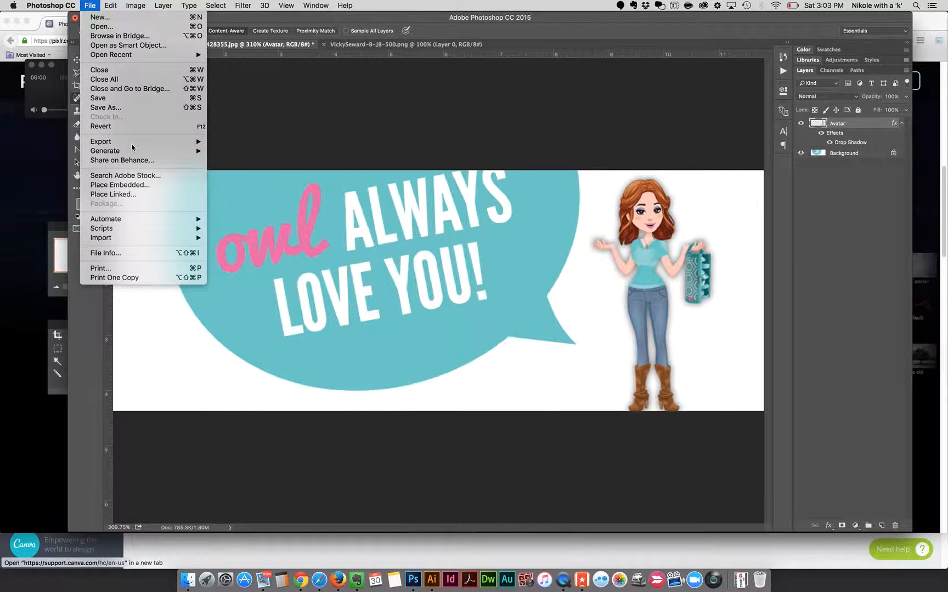
pyautogui.moveTo(131, 143)
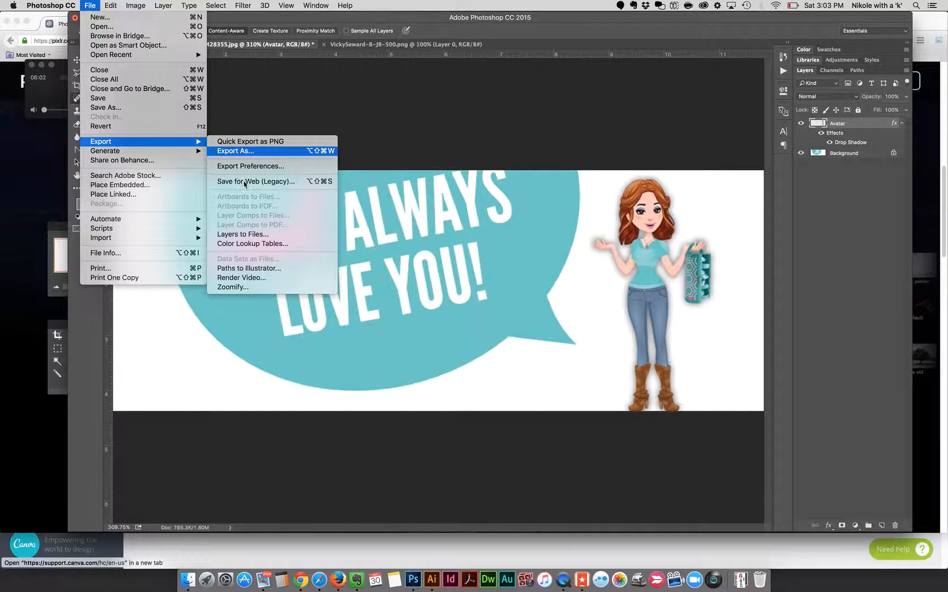
pyautogui.click(303, 184)
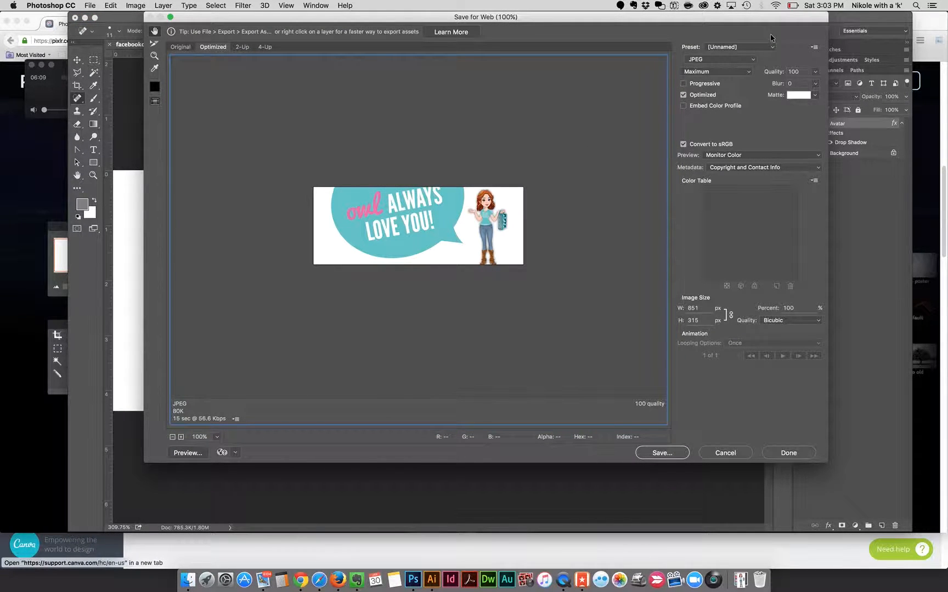
pyautogui.click(748, 75)
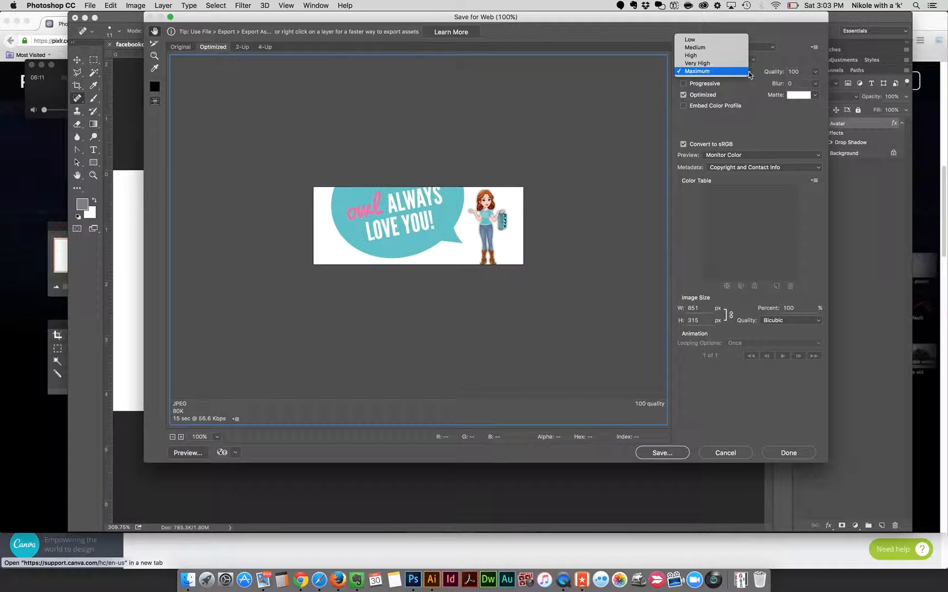
pyautogui.click(757, 61)
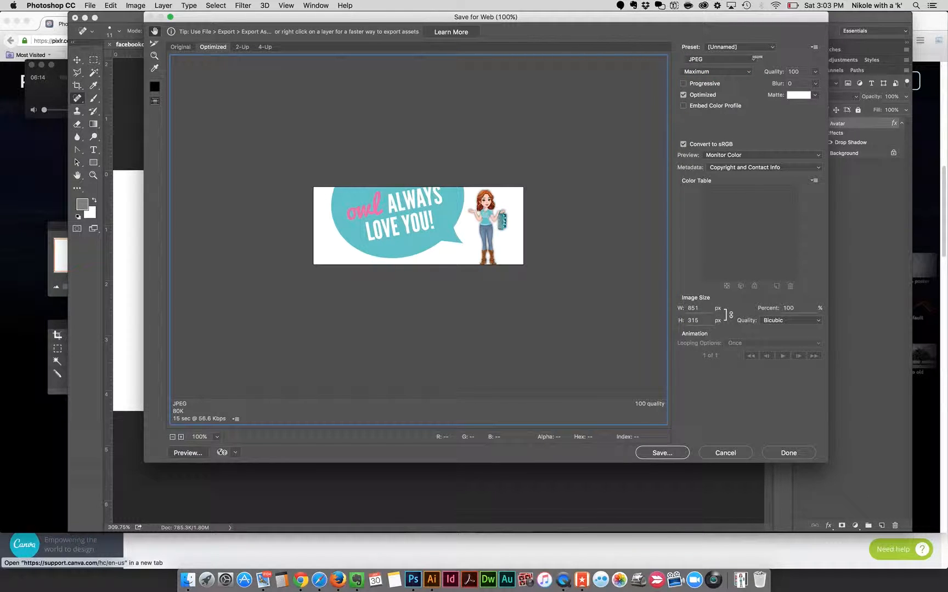
pyautogui.click(756, 61)
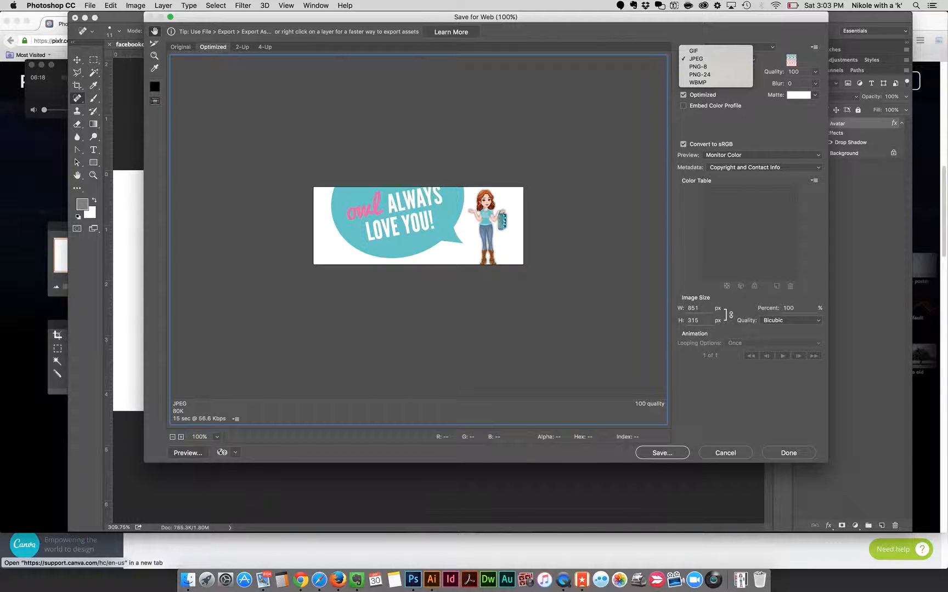
pyautogui.click(789, 58)
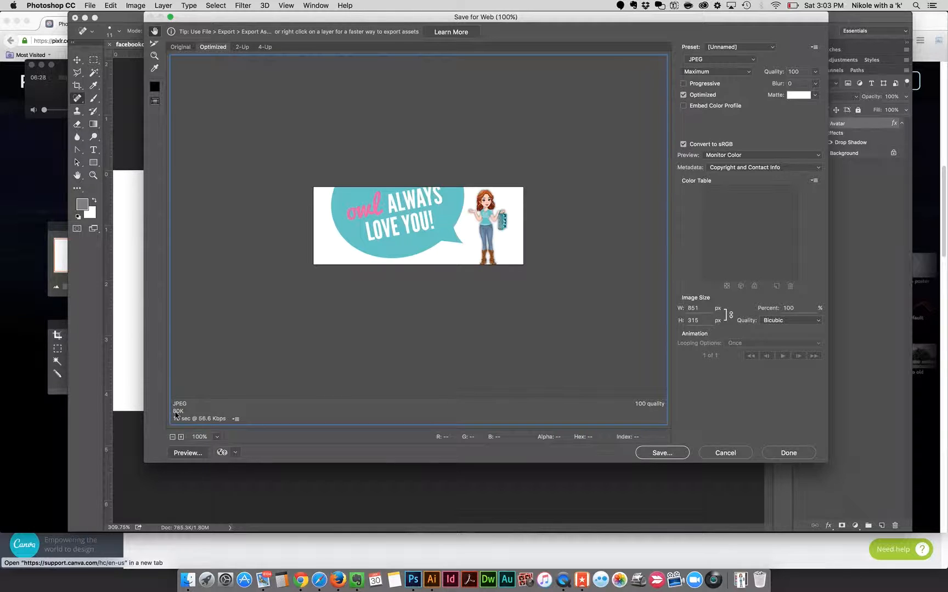
# Step: Try PNG-24 as the export format and return it to JPEG
pyautogui.click(750, 60)
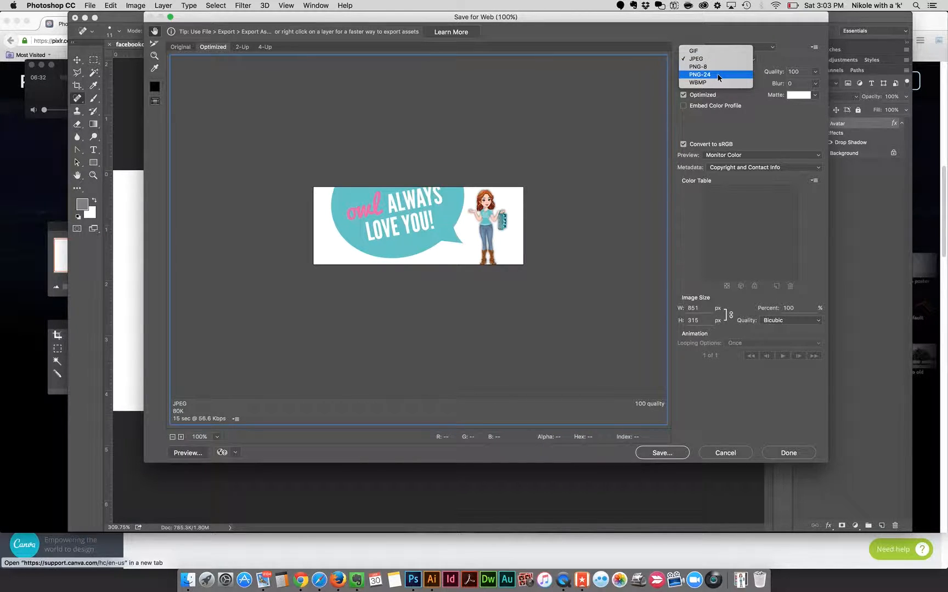
pyautogui.press('Escape')
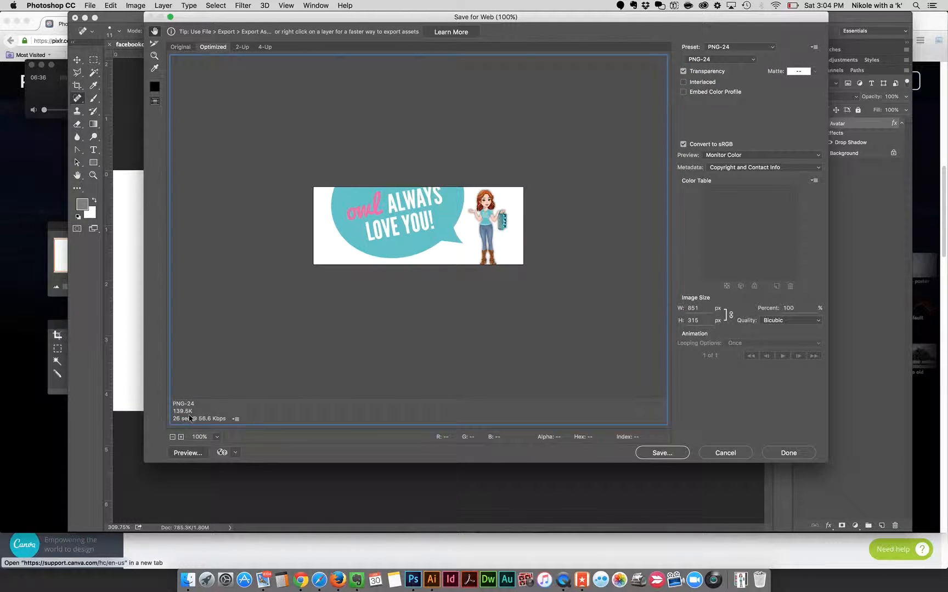
pyautogui.click(752, 60)
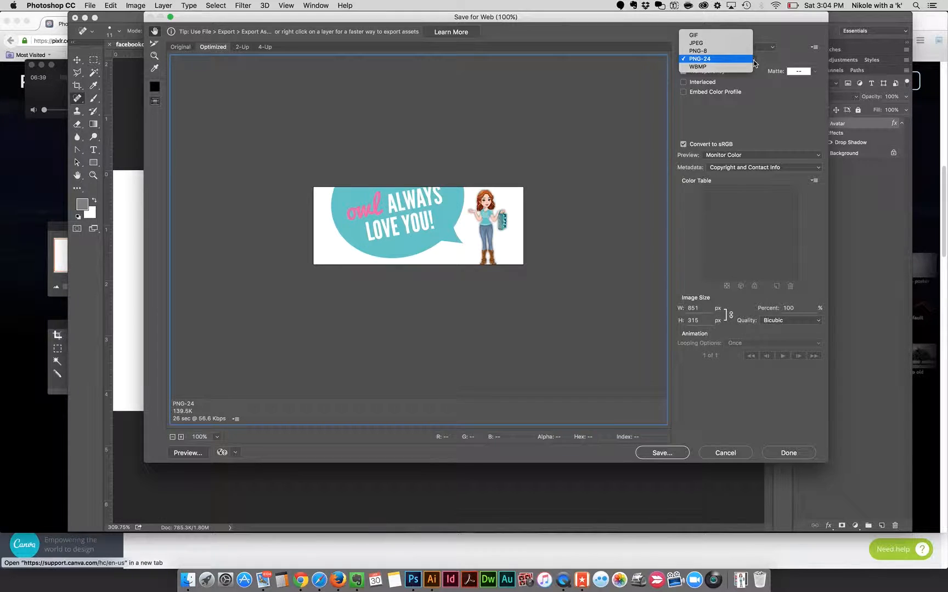
pyautogui.click(726, 44)
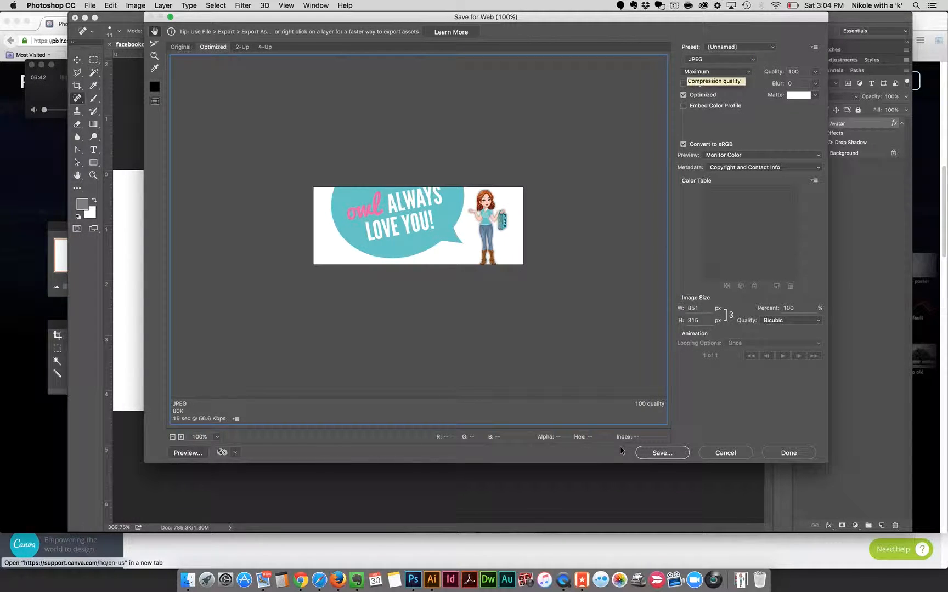
# Step: Compare a PNG-24 version with the JPEG version in a 2-Up export preview, ending with the JPEG version selected
pyautogui.click(244, 48)
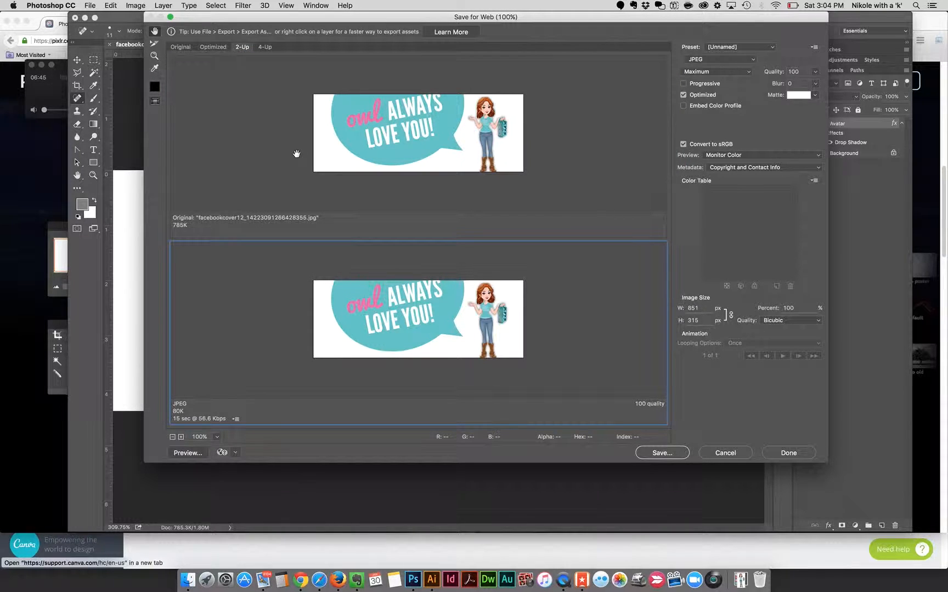
pyautogui.click(258, 136)
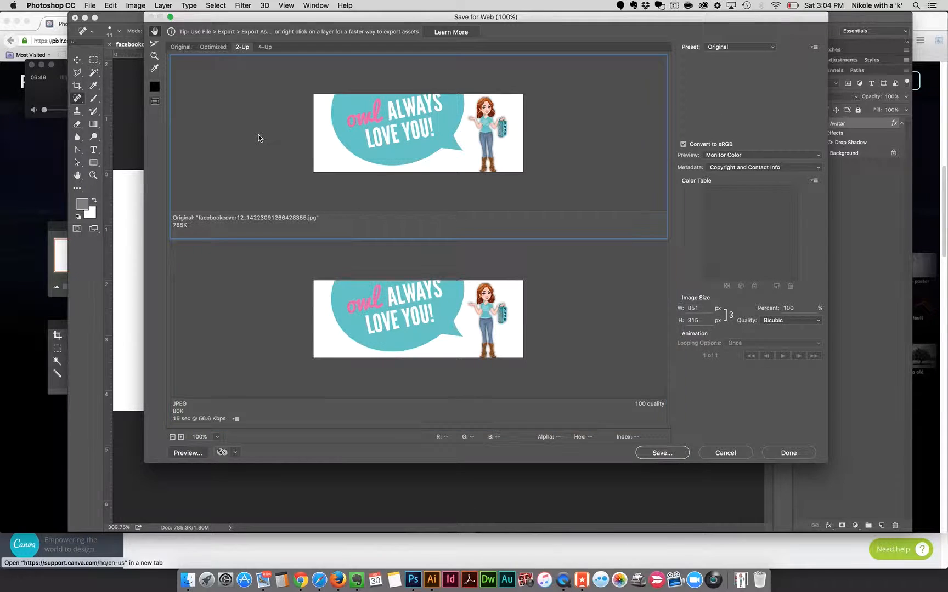
pyautogui.click(771, 47)
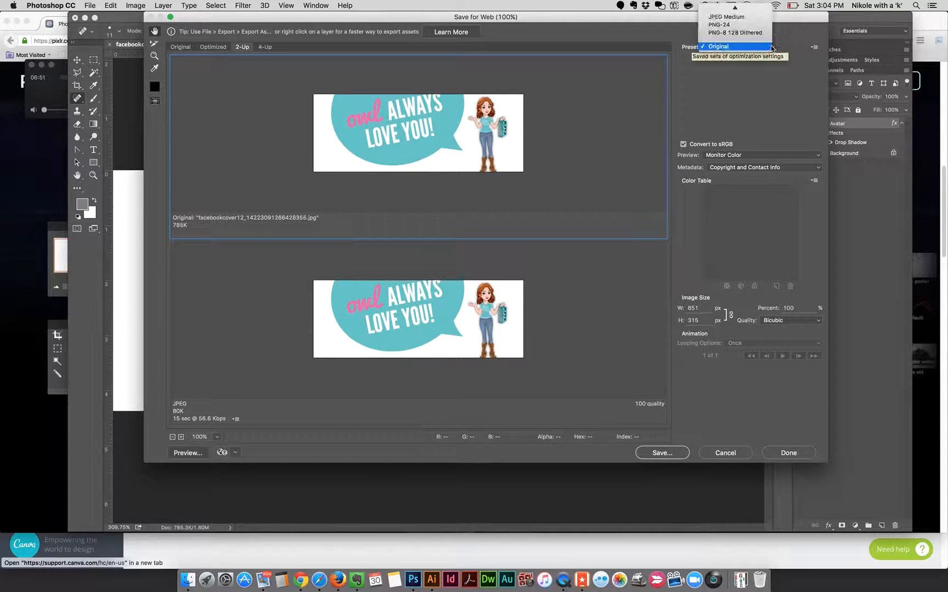
pyautogui.click(736, 25)
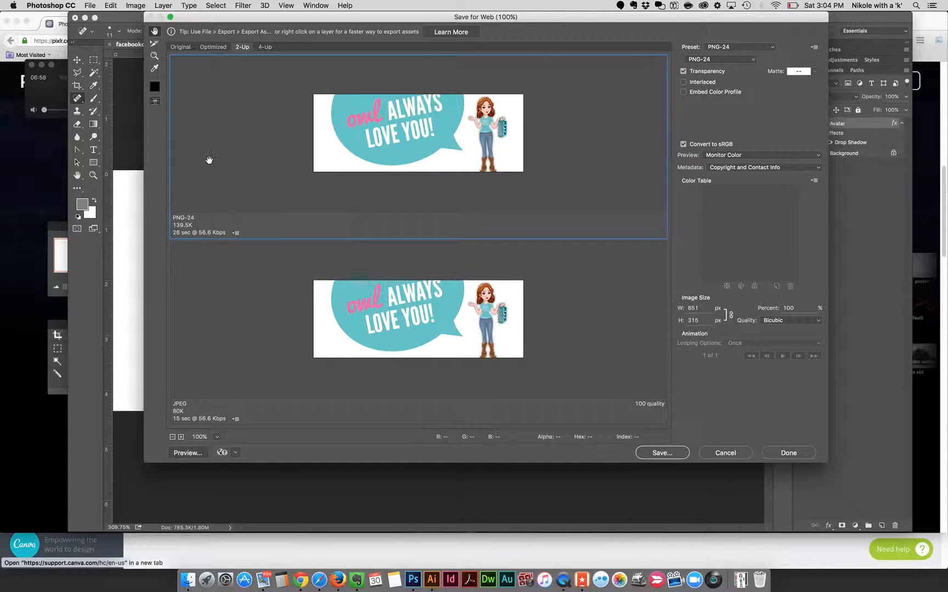
pyautogui.click(211, 350)
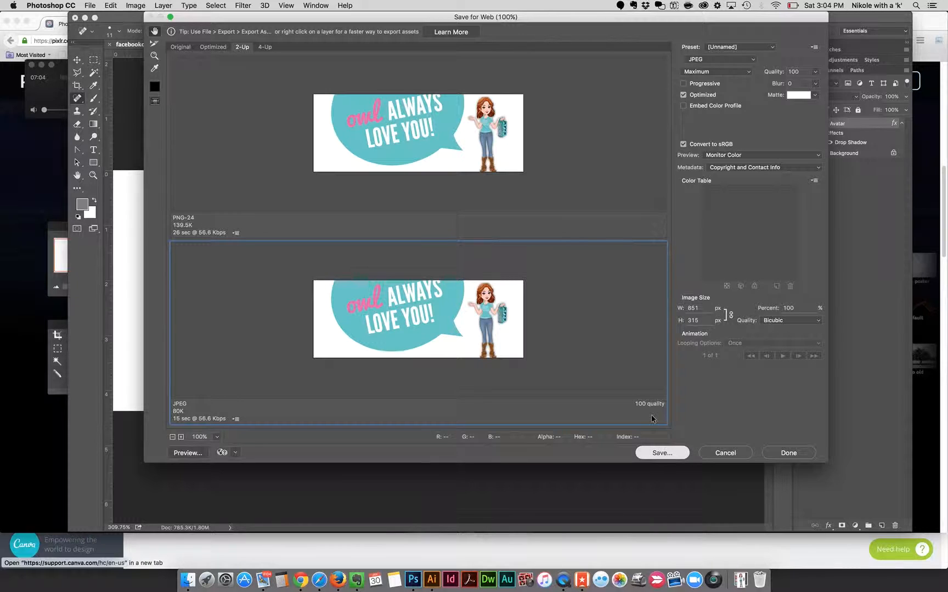
# Step: Save the optimized JPEG as FacebookCover-Photoshop.jpg in the BrowserDownloads folder
pyautogui.press('Return')
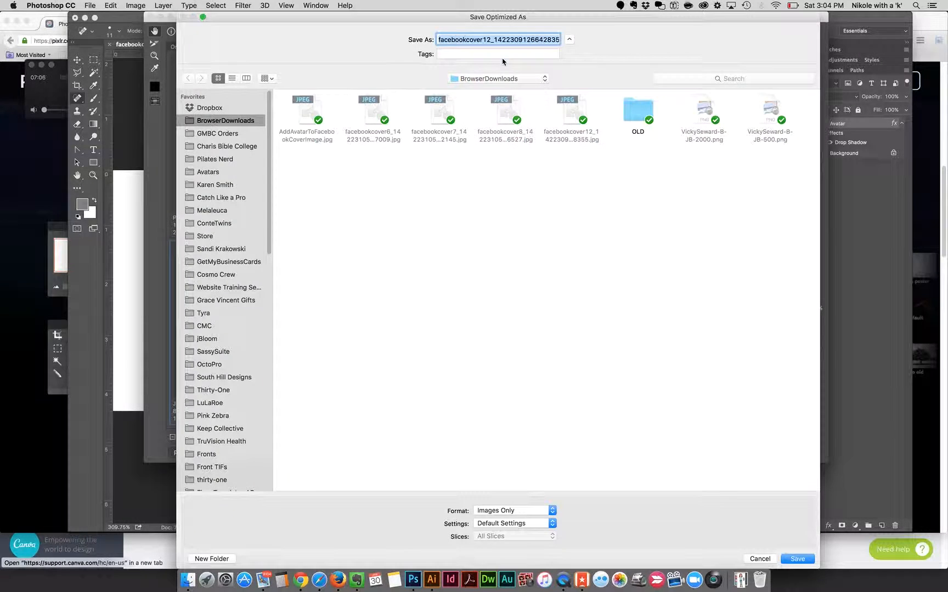
pyautogui.write('Face')
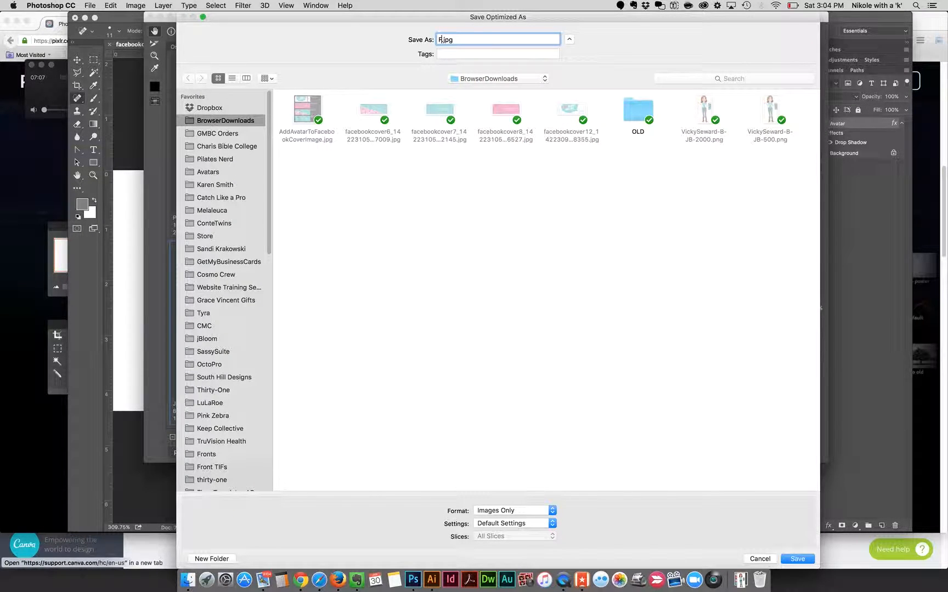
pyautogui.write('bookCover-')
pyautogui.write('Photoshop')
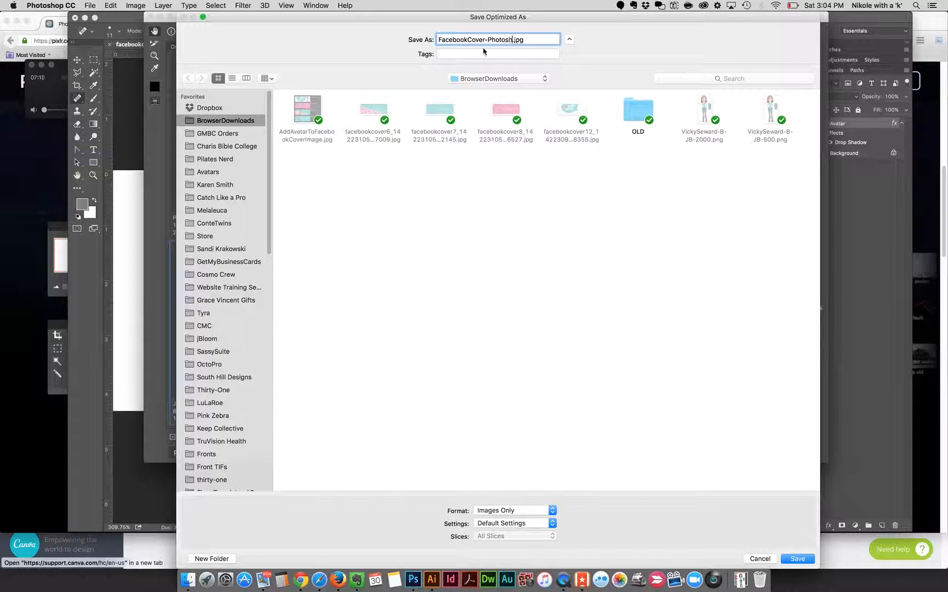
pyautogui.click(797, 559)
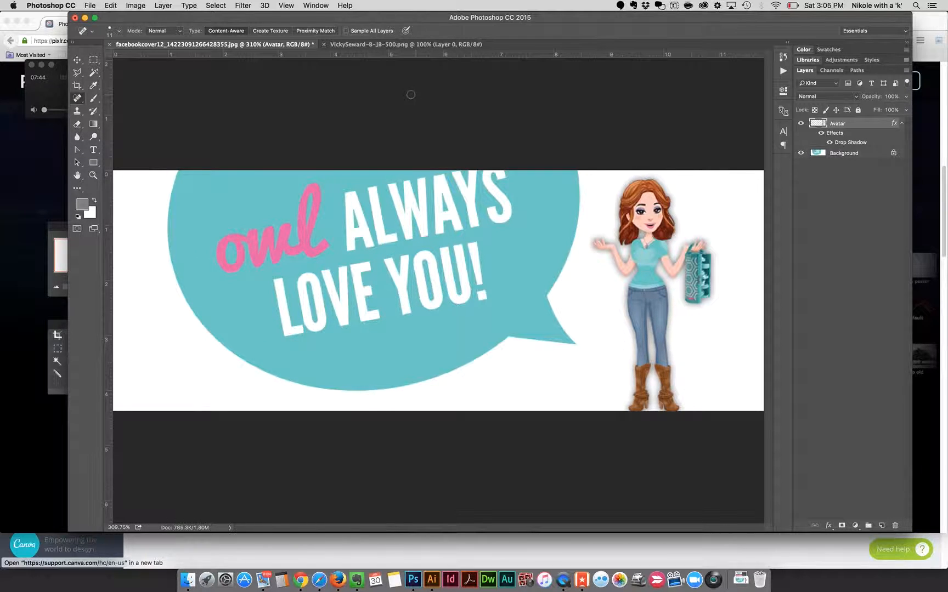
# Step: Save the layered document in Photoshop format as FacebookCover-Photoshop.psd in BrowserDownloads, with Layers and Maximize Compatibility enabled
pyautogui.click(90, 5)
pyautogui.click(106, 79)
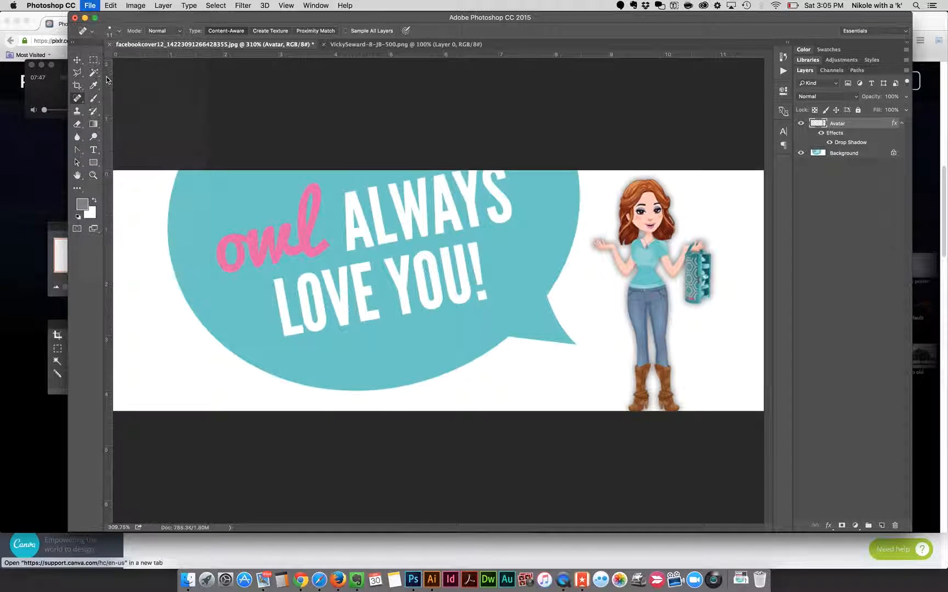
pyautogui.click(92, 5)
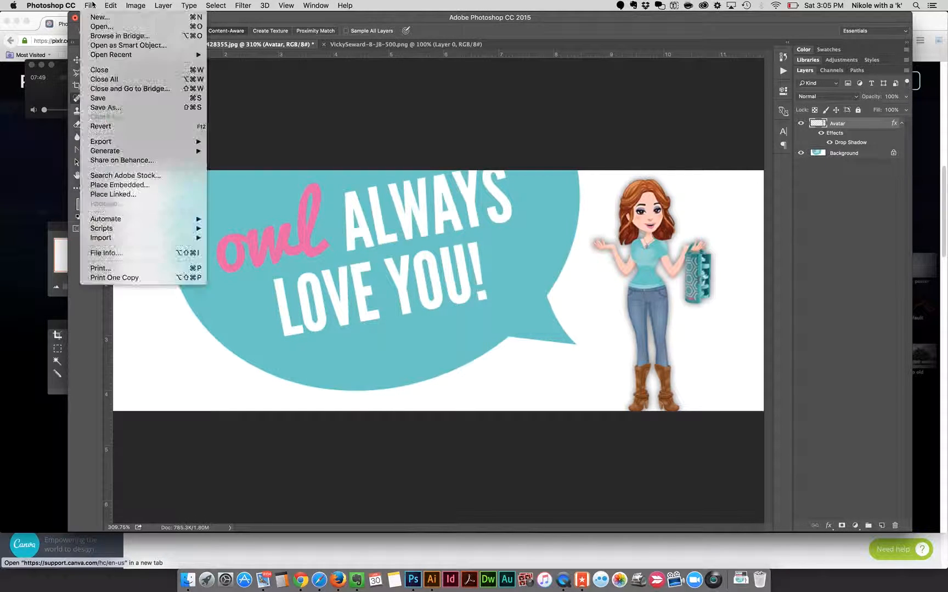
pyautogui.click(105, 108)
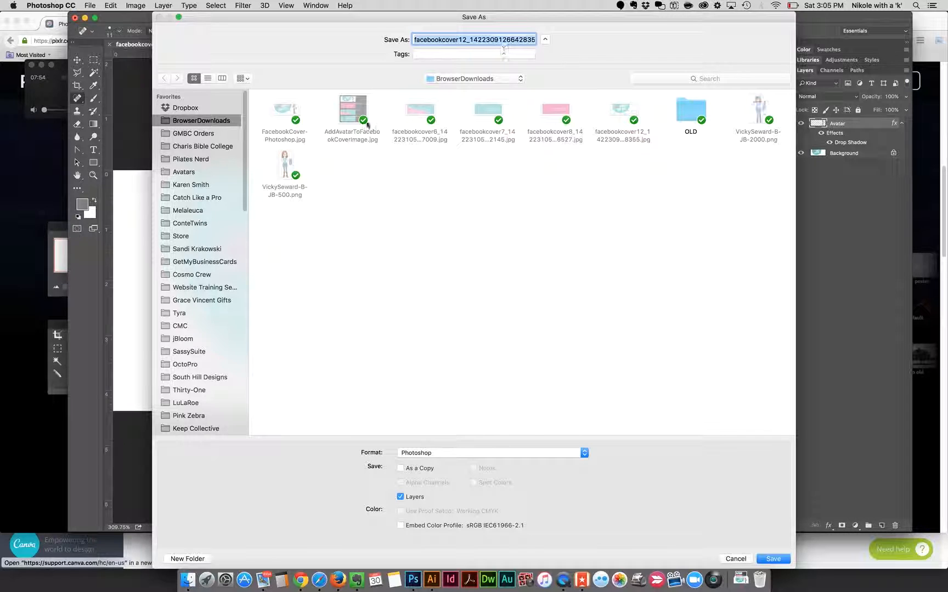
pyautogui.click(281, 114)
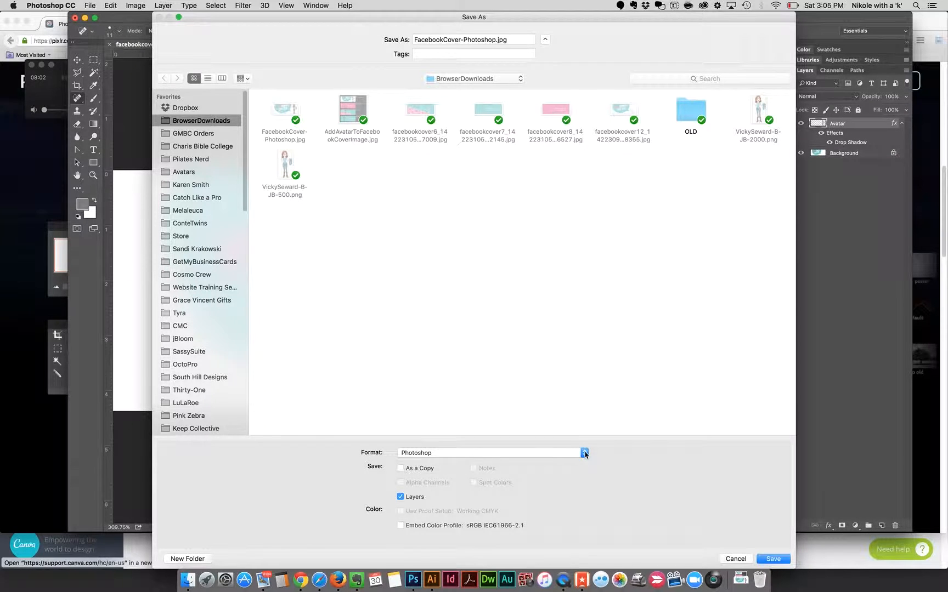
pyautogui.click(585, 453)
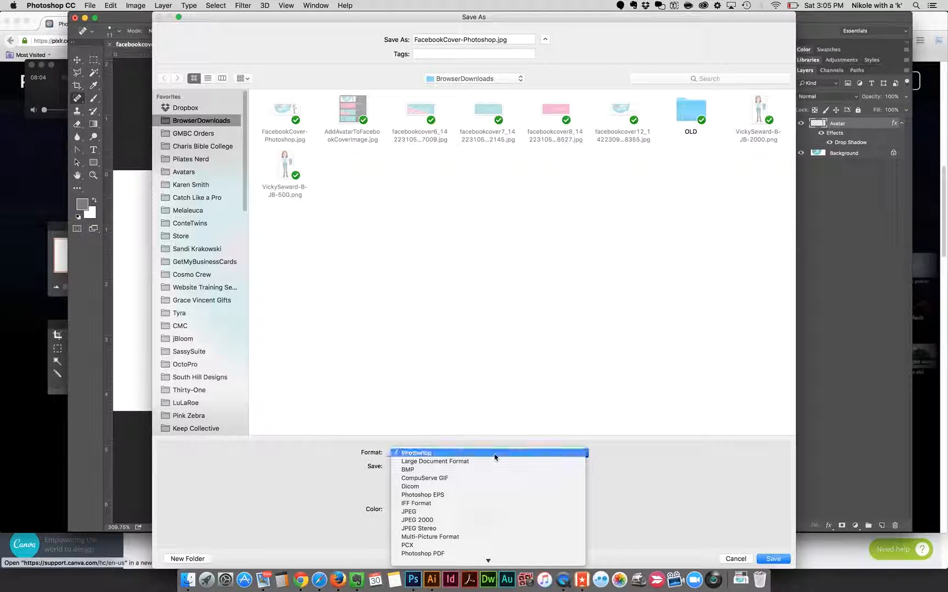
pyautogui.click(494, 455)
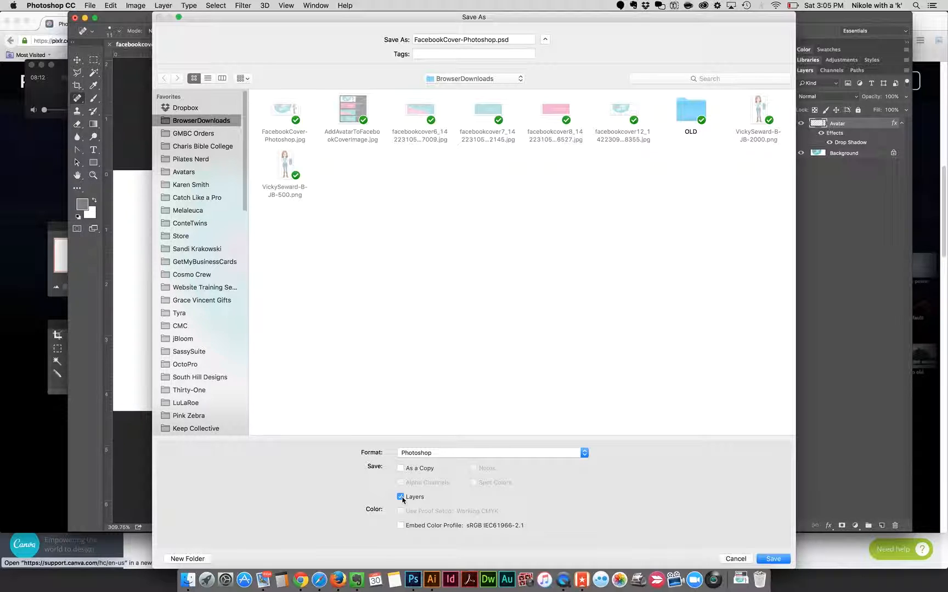
pyautogui.click(775, 560)
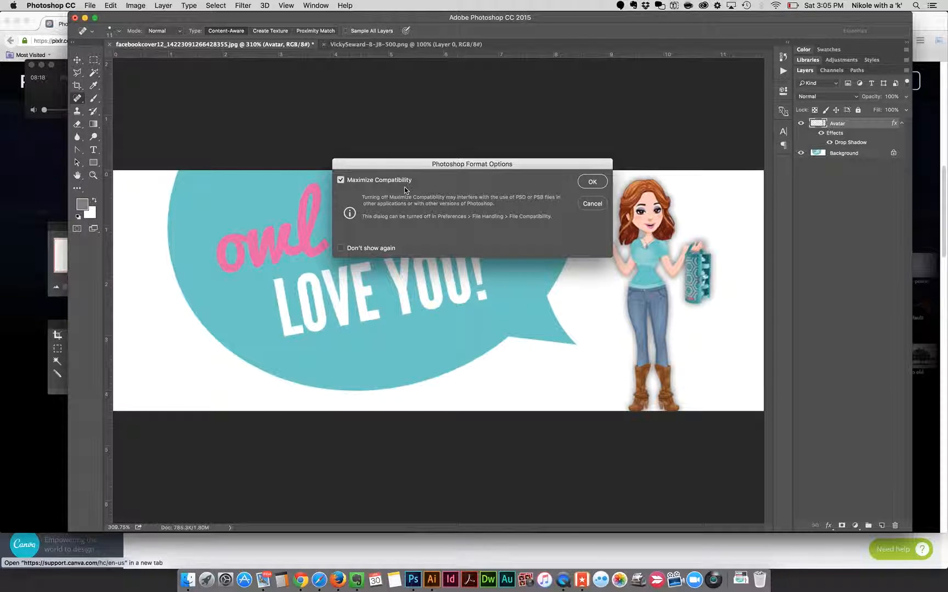
pyautogui.click(592, 182)
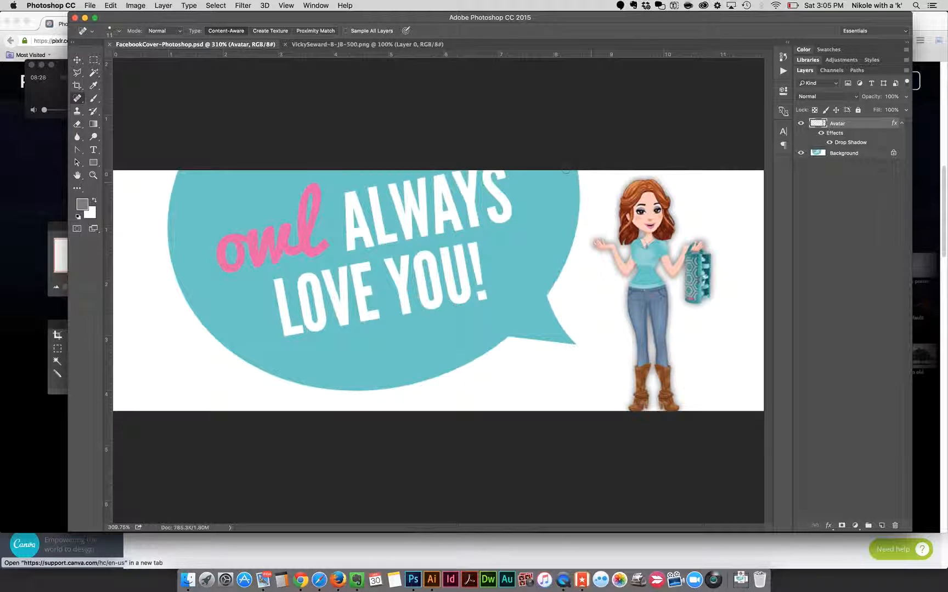